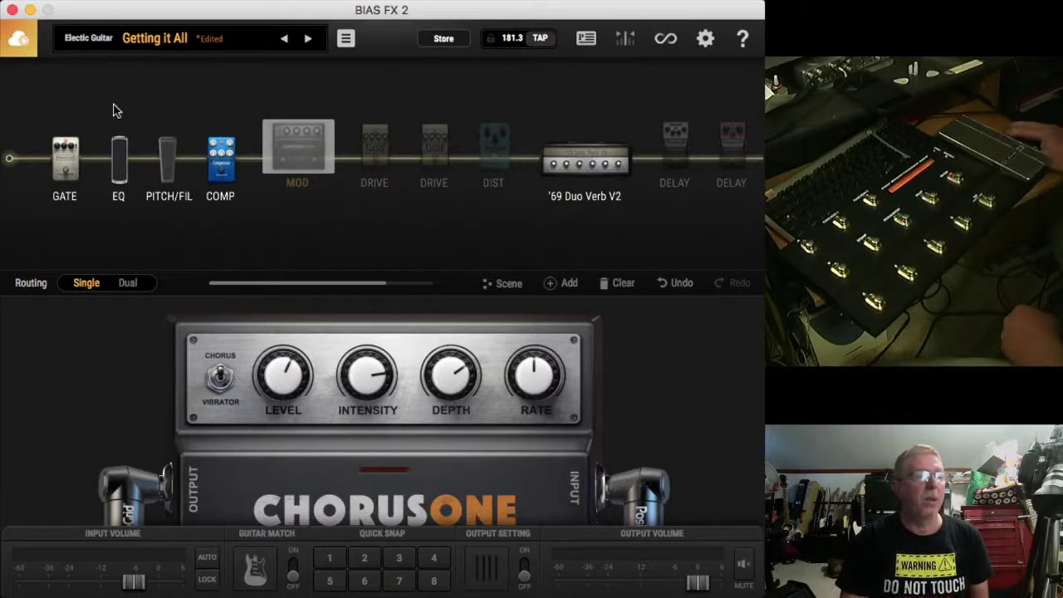
- Bypass the PITCH/FIL pedal in the Getting it All signal chain
click(191, 175)
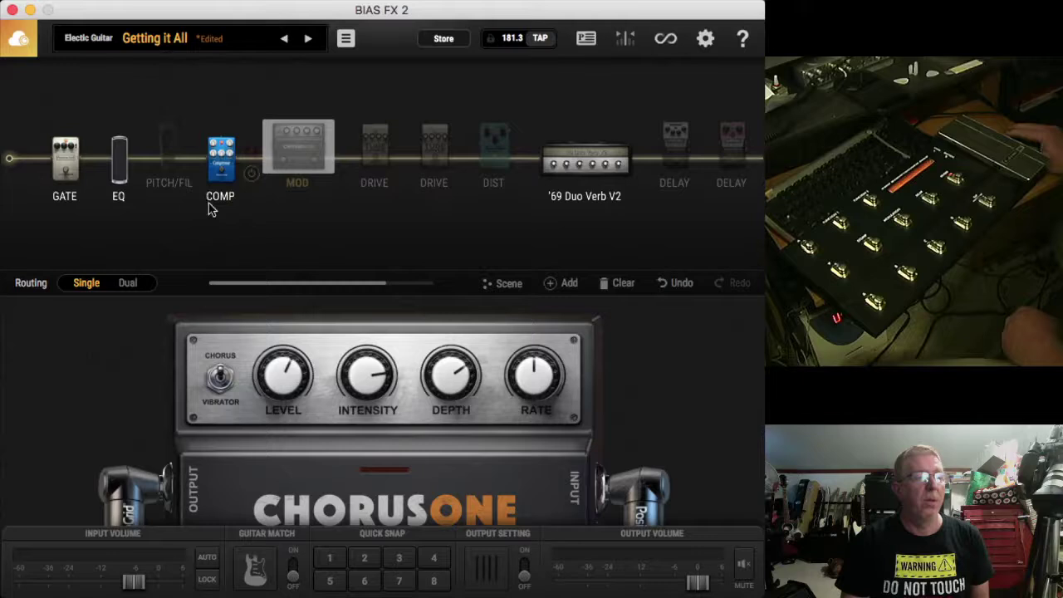
- Set Audio Buffer Size to 128 Samples (2.9ms) in Audio Settings and close the dialog
click(704, 39)
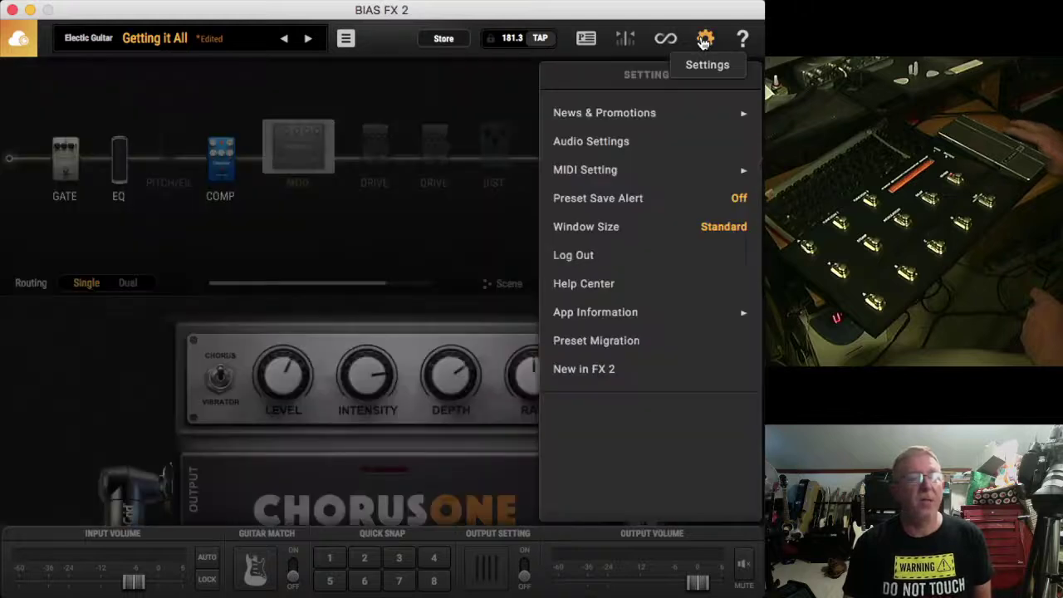
click(656, 153)
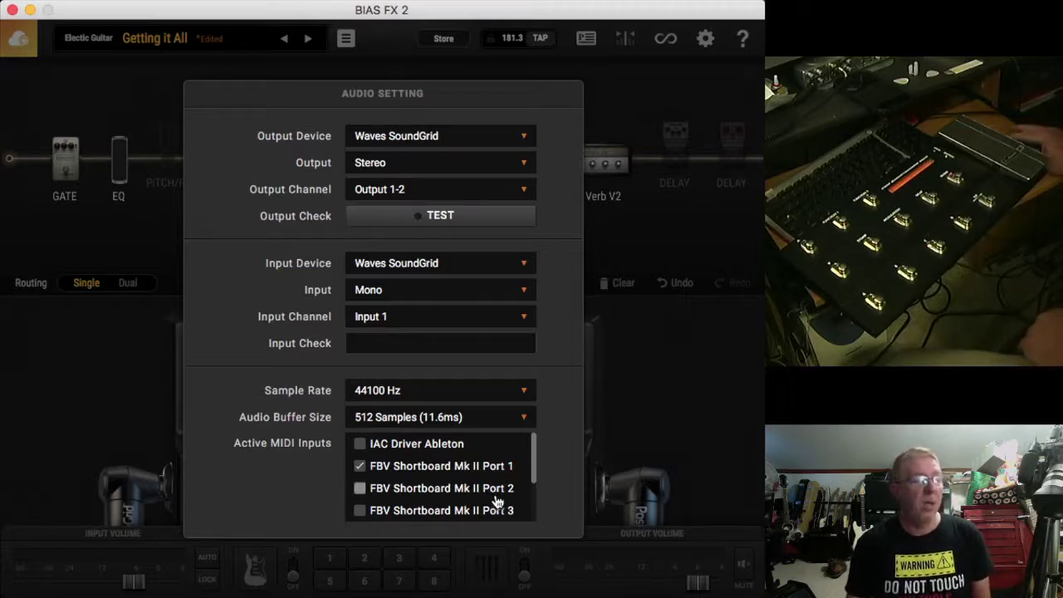
drag(533, 471, 533, 493)
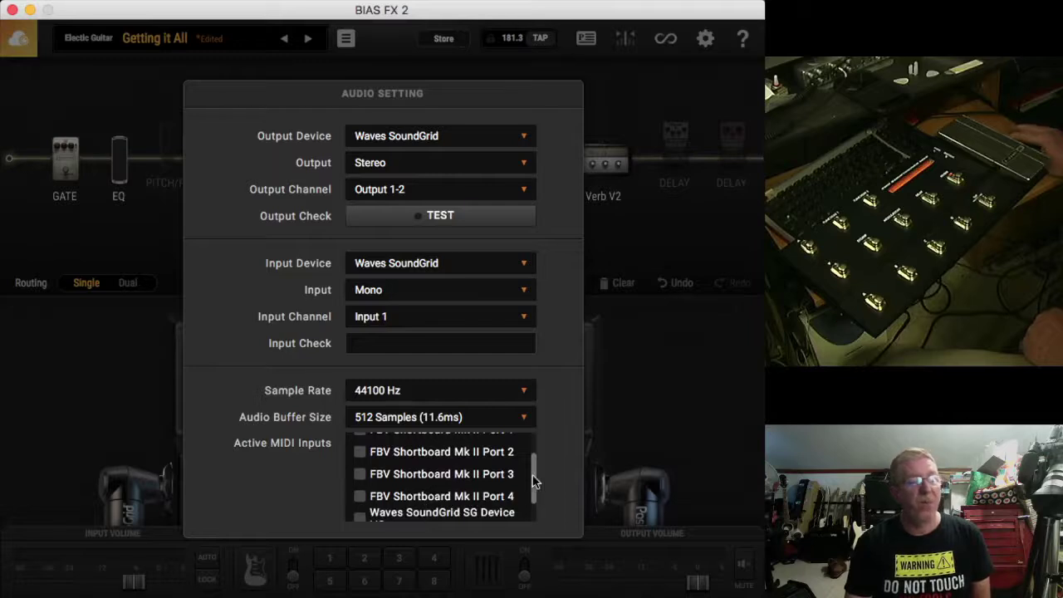
drag(534, 486, 532, 448)
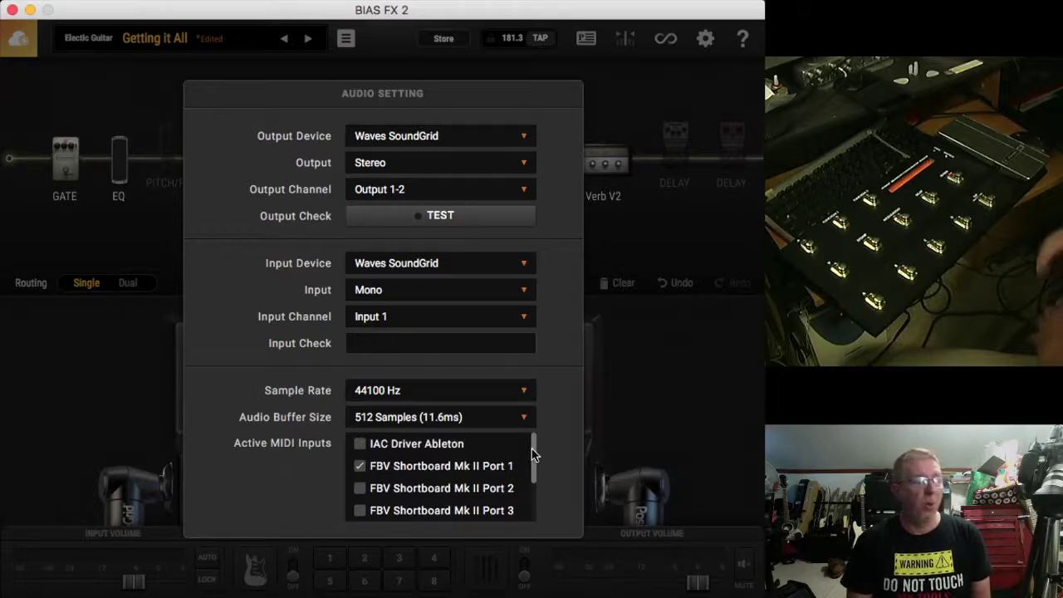
click(528, 417)
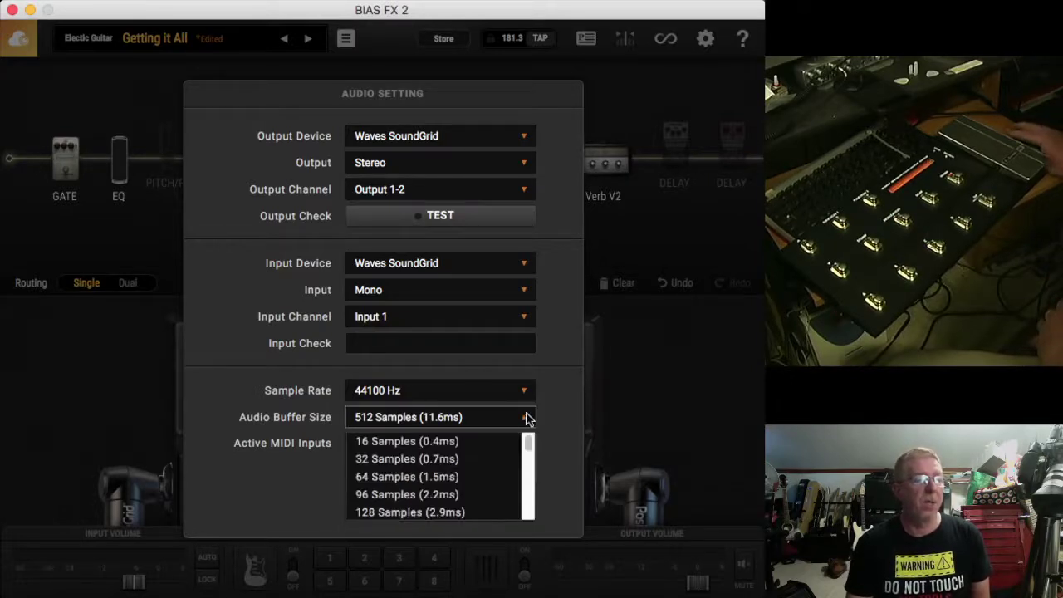
click(470, 513)
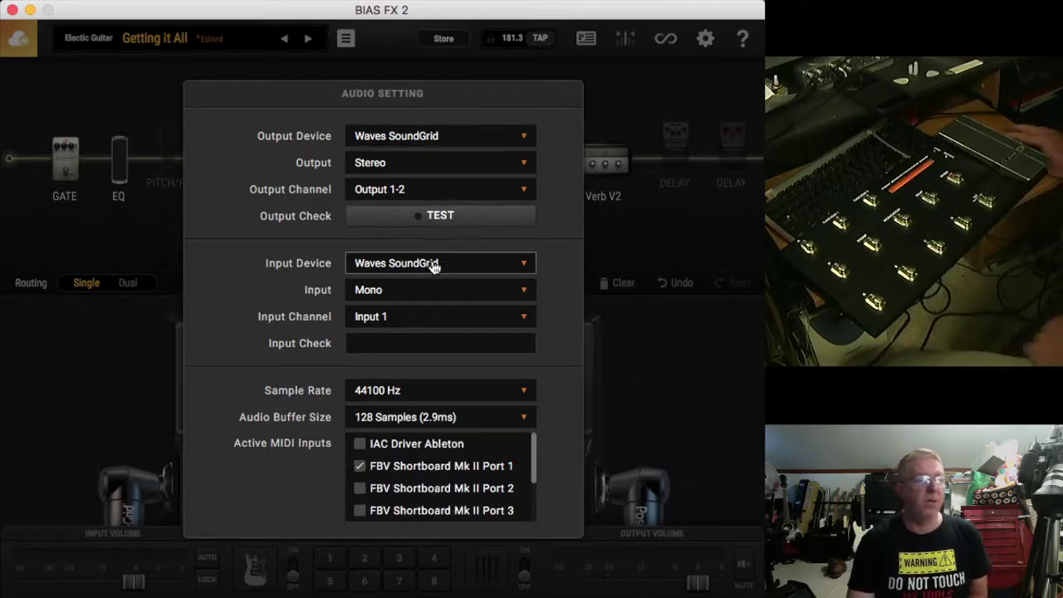
click(686, 388)
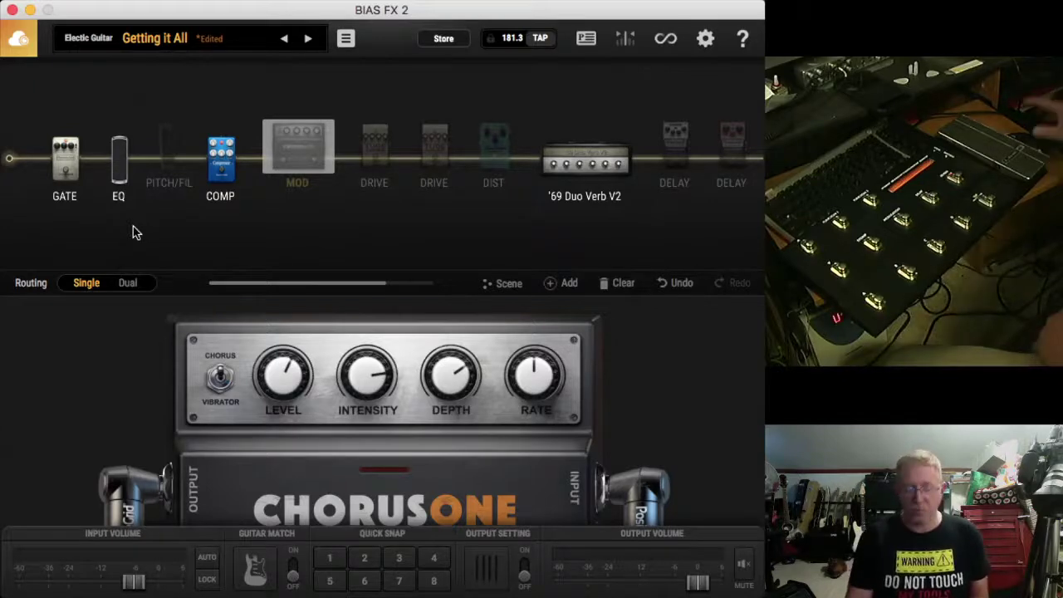
- Show the EQ slot's Volume Pedal in the pedal editor
mouse_move(120, 151)
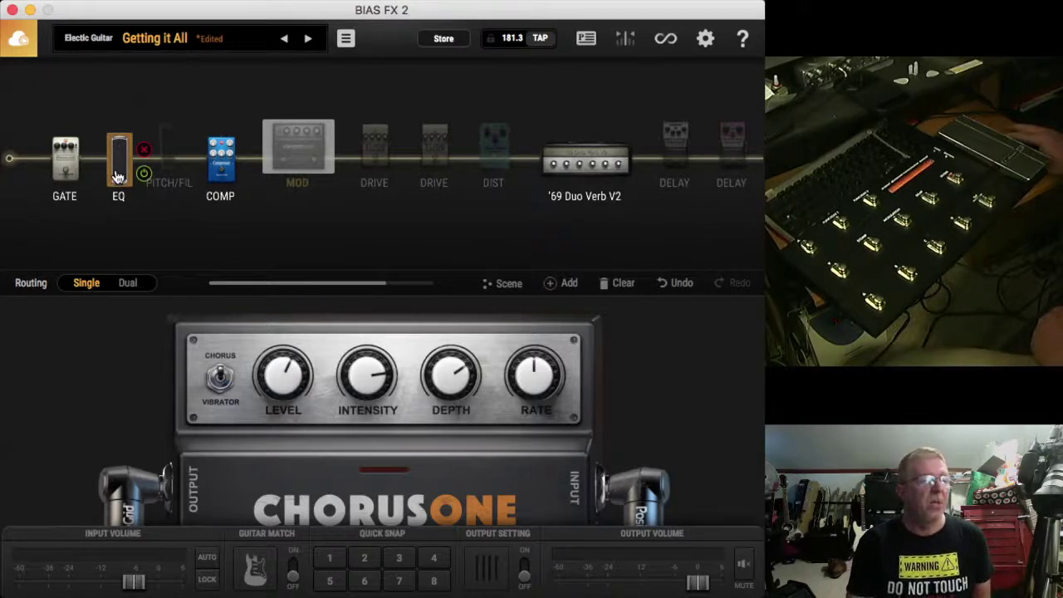
click(118, 177)
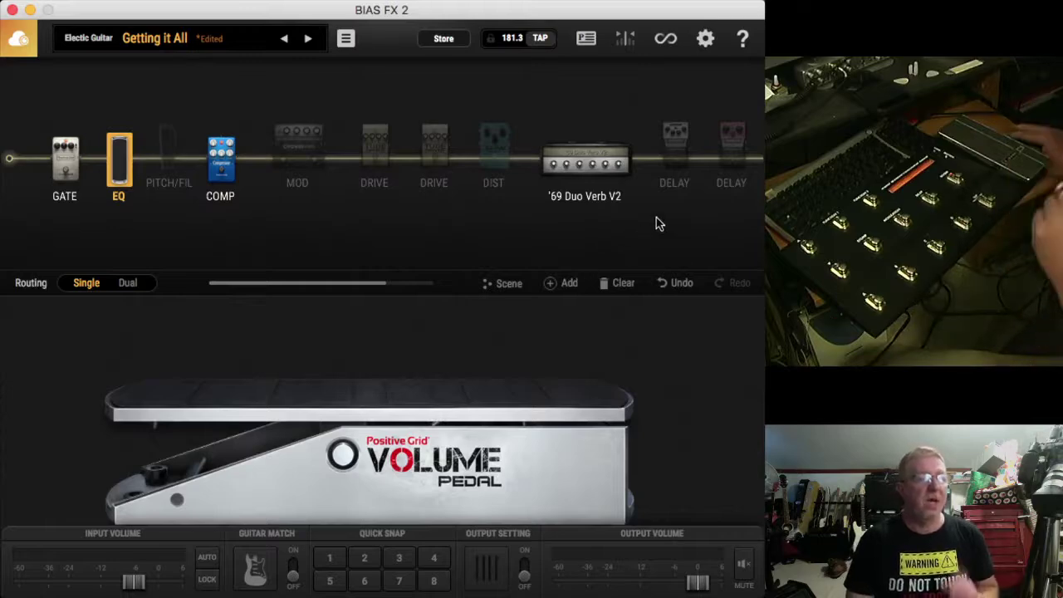
- Open MIDI Control Assignments and begin a new assignment, listing Amp/Fx Switch, Preset, Utility and Looper
click(704, 40)
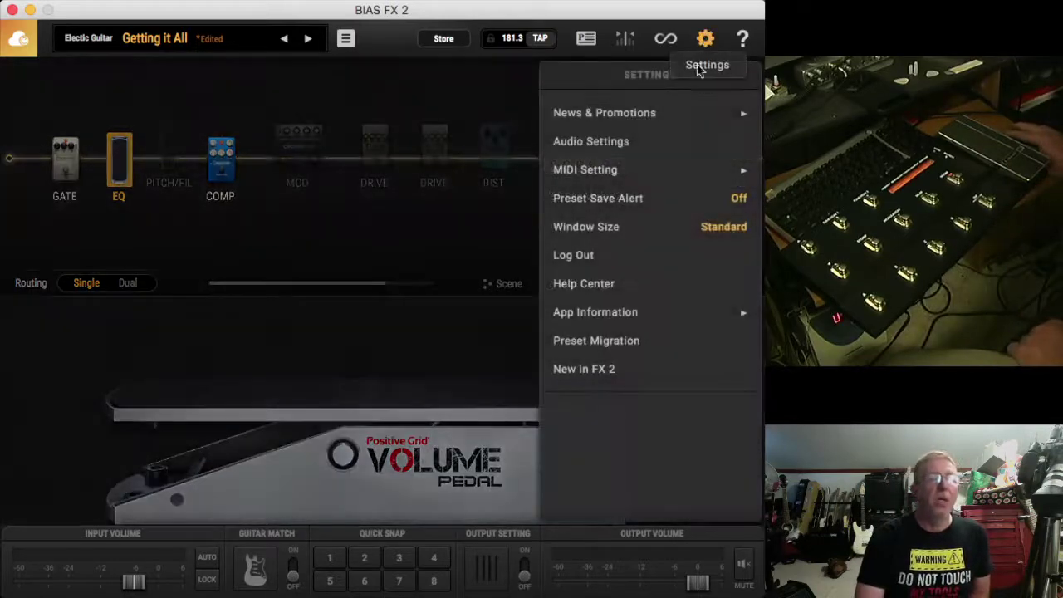
click(637, 171)
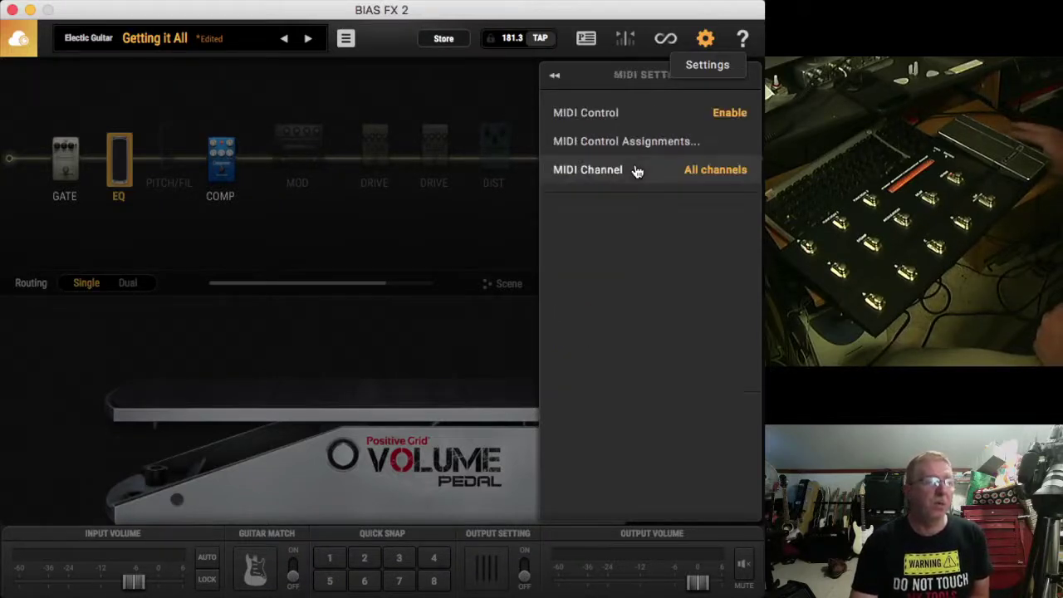
click(623, 142)
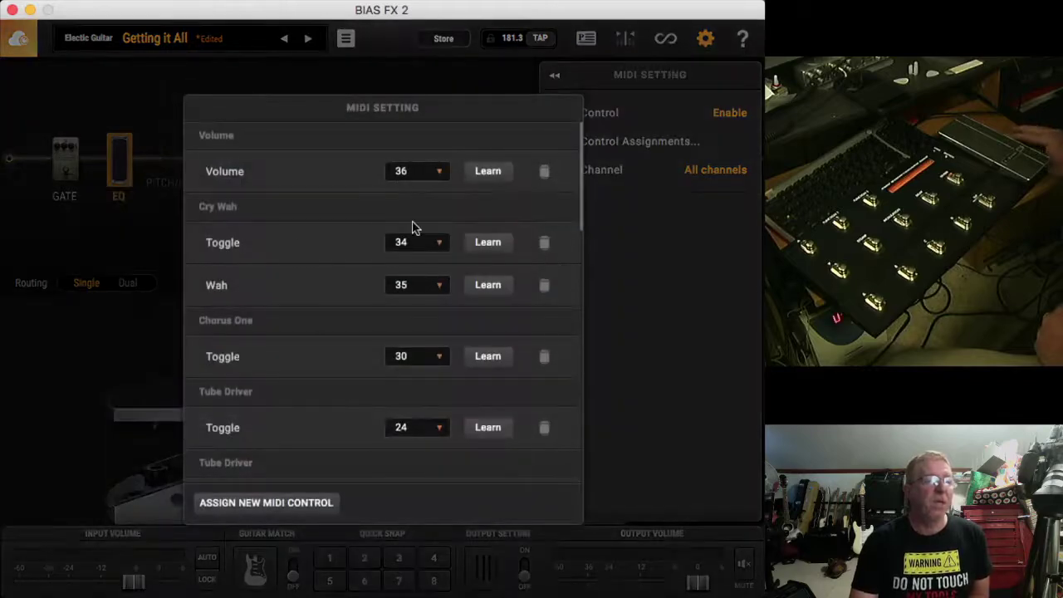
click(262, 504)
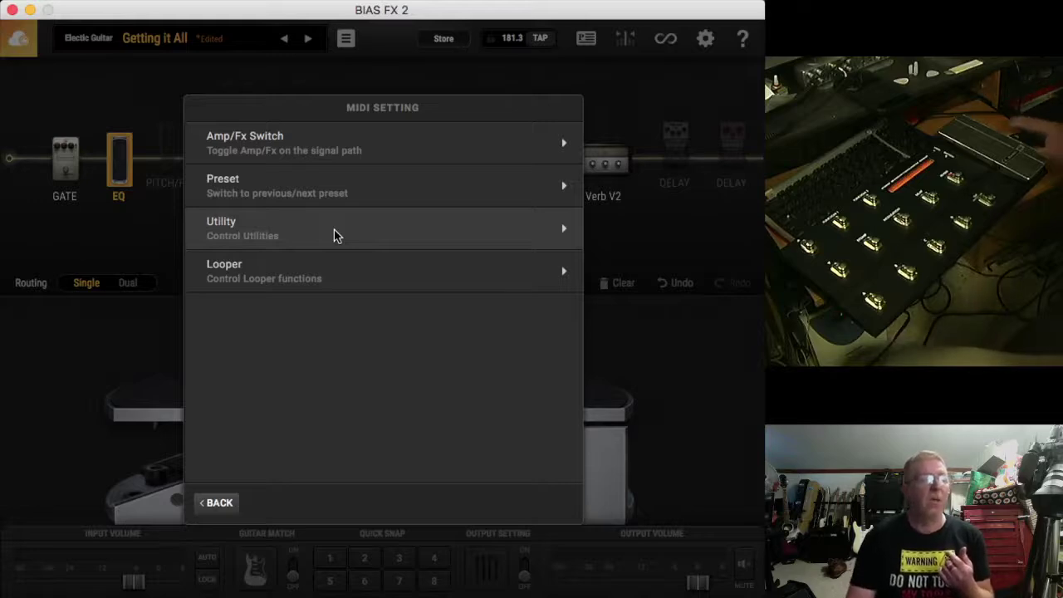
click(348, 280)
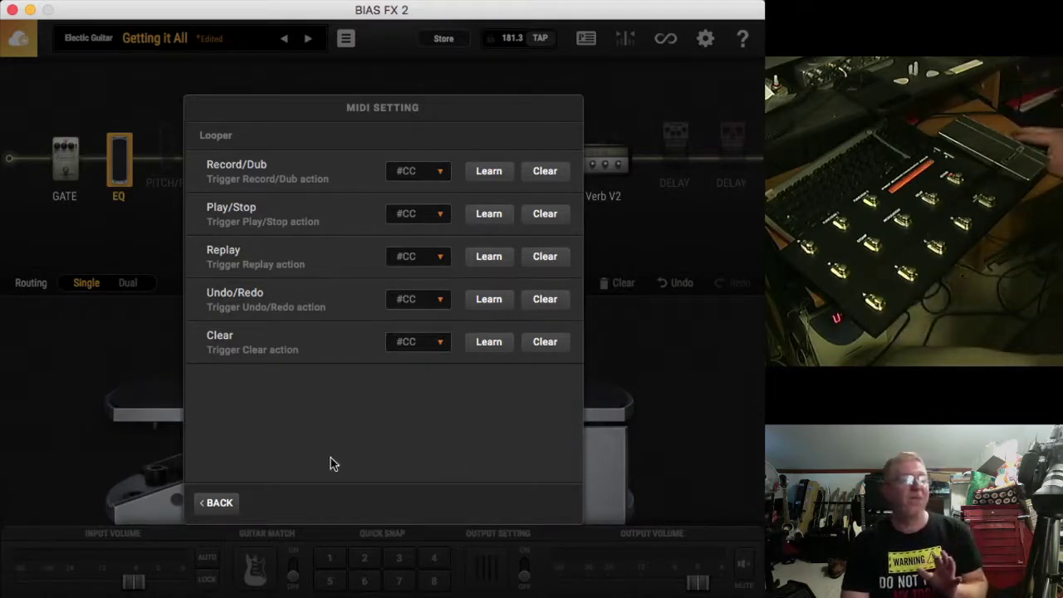
click(222, 509)
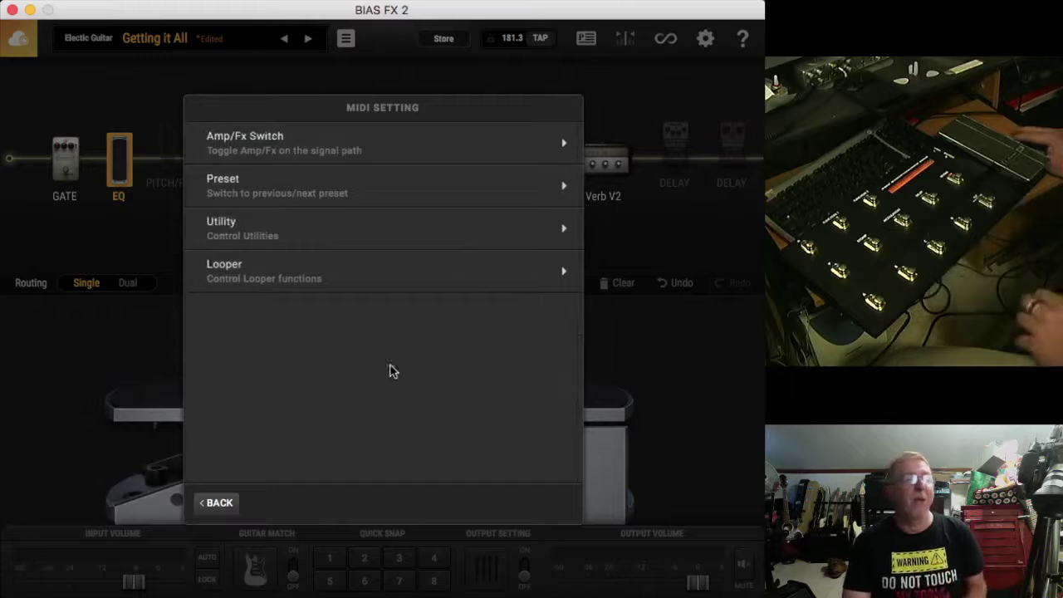
click(407, 193)
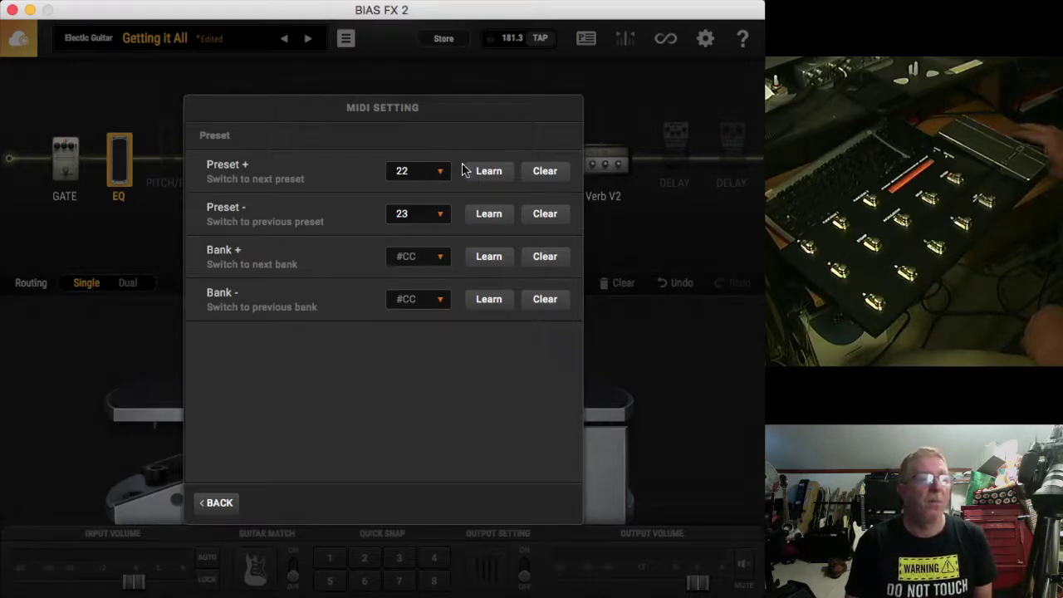
click(214, 504)
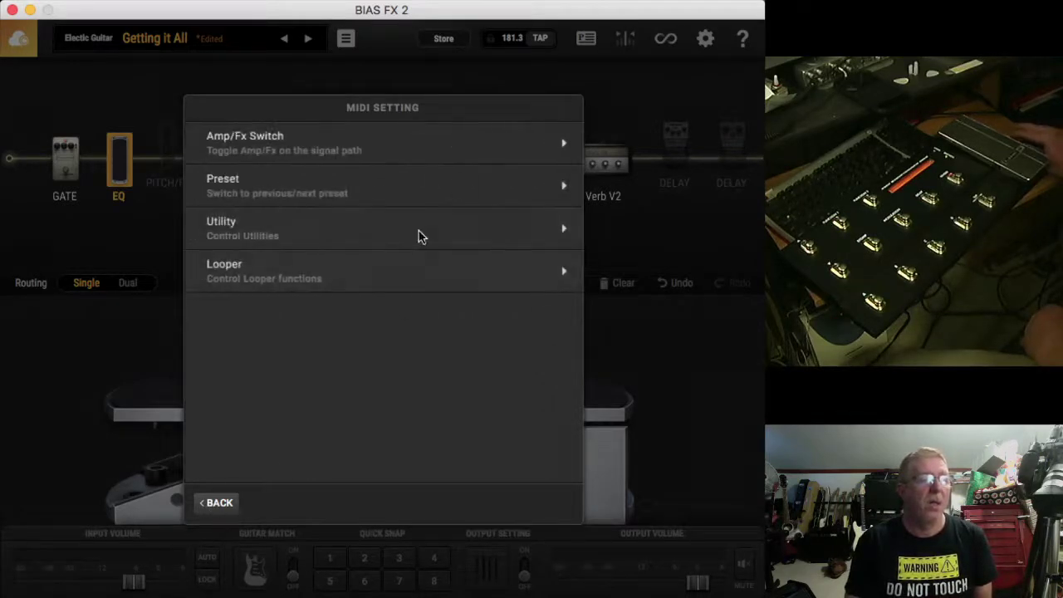
- Learn footswitches for Tuner (CC 20) and Tap Tempo (CC 28) under Utility, then close MIDI Setting
click(350, 239)
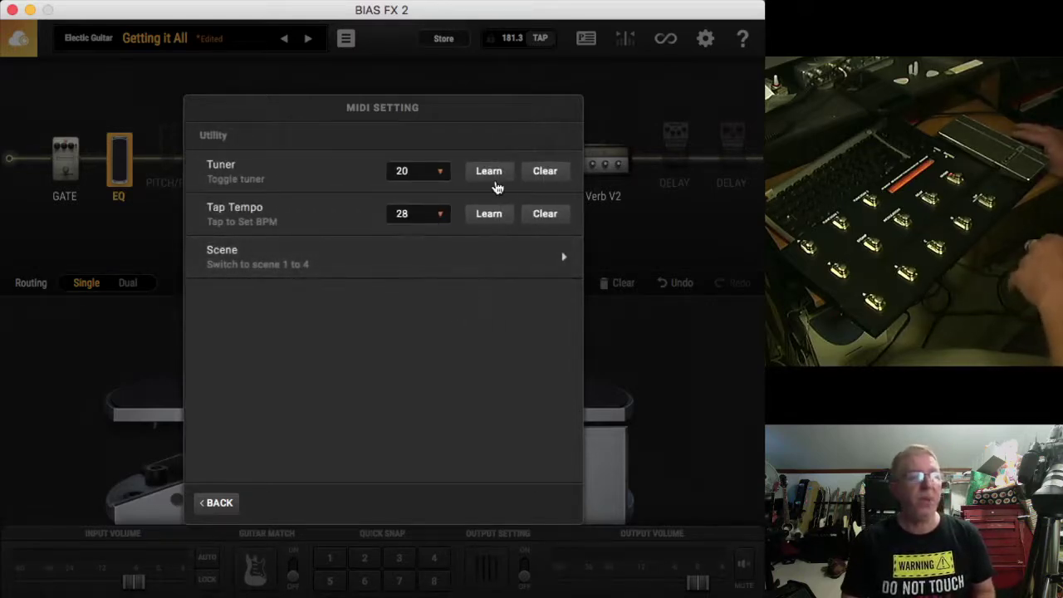
click(494, 178)
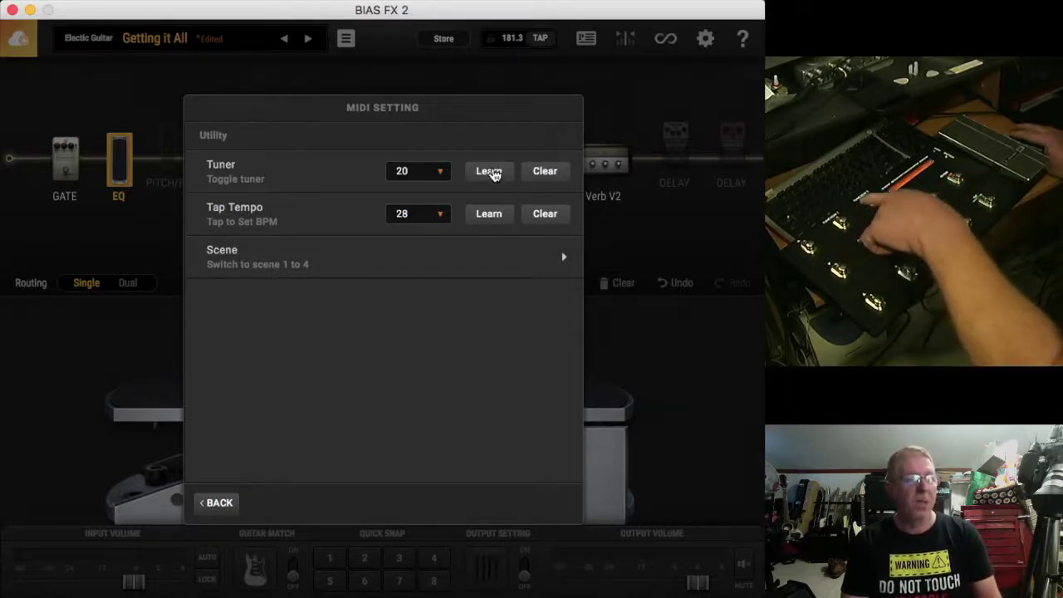
click(493, 172)
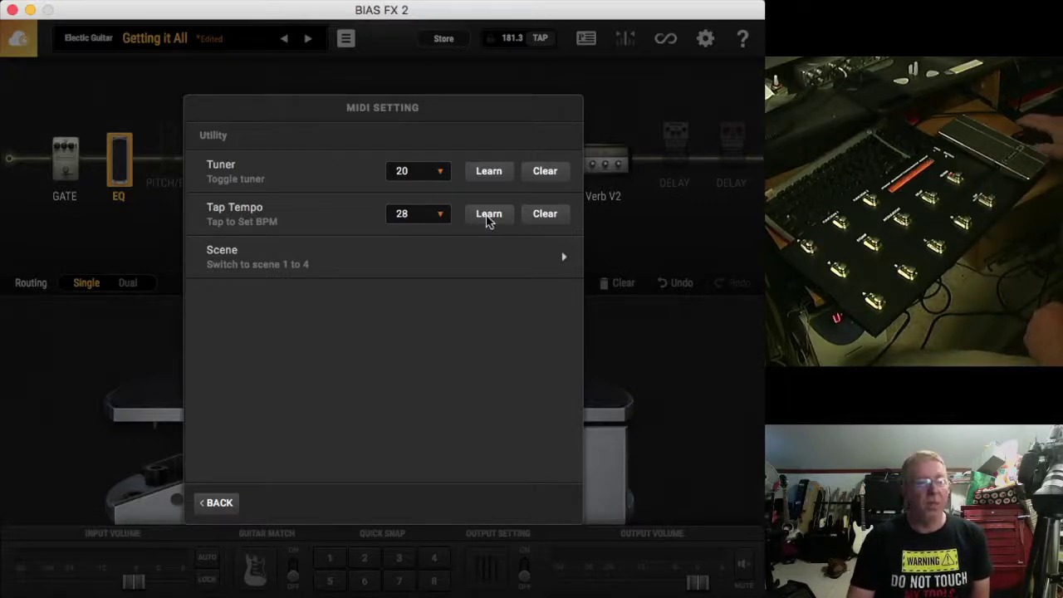
click(487, 217)
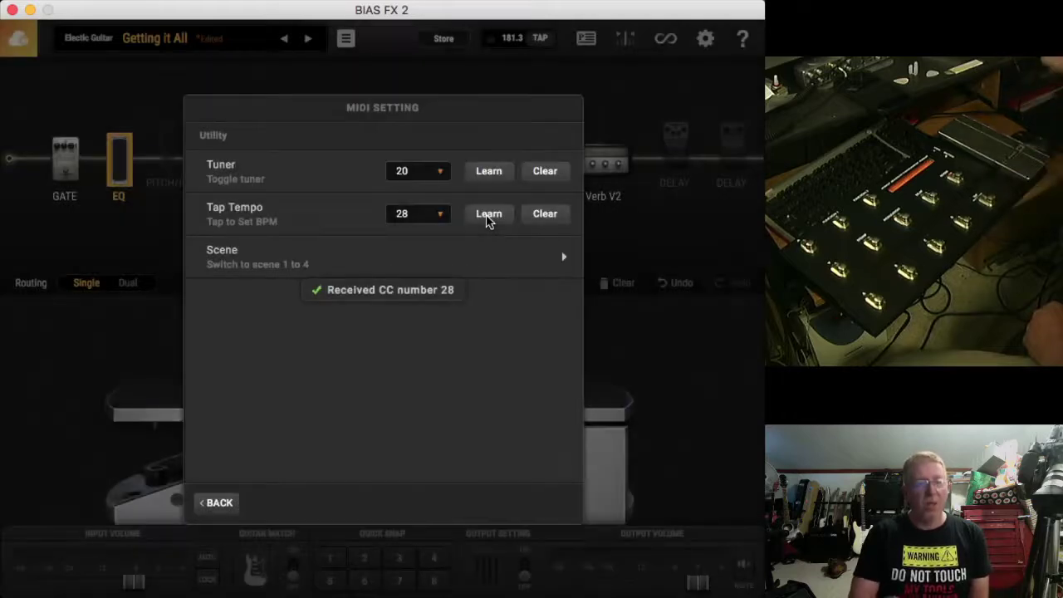
click(687, 384)
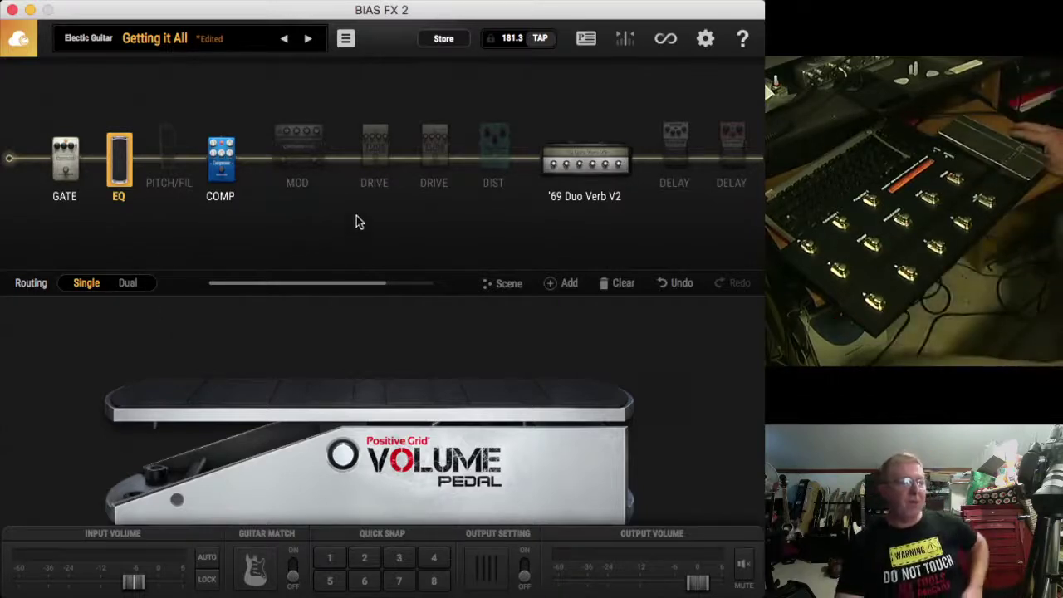
- Switch between the two DRIVE slot pedals, ending on the first slot's Tube pedal
mouse_move(394, 180)
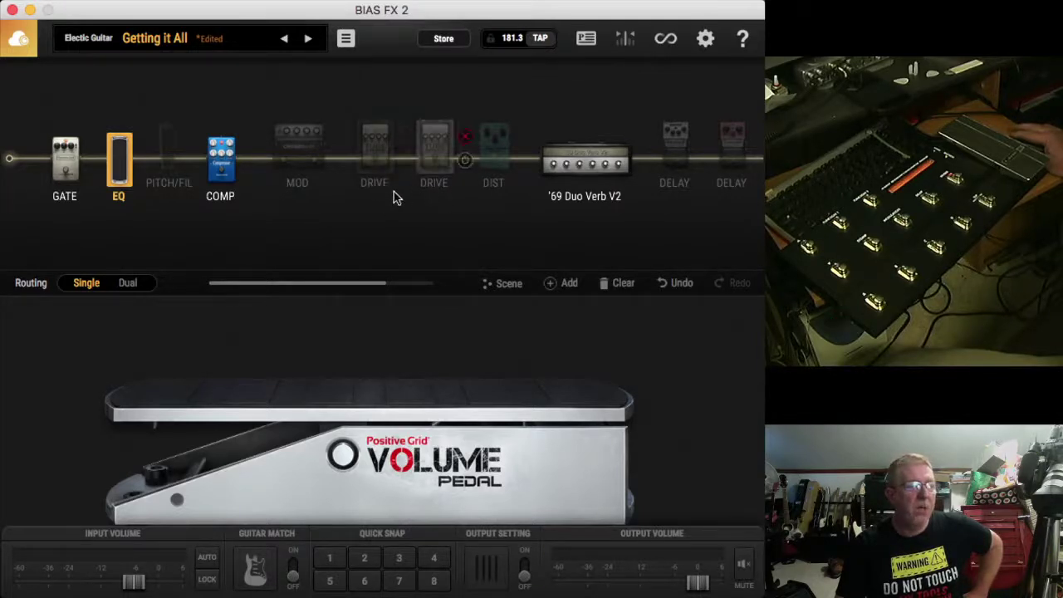
click(379, 175)
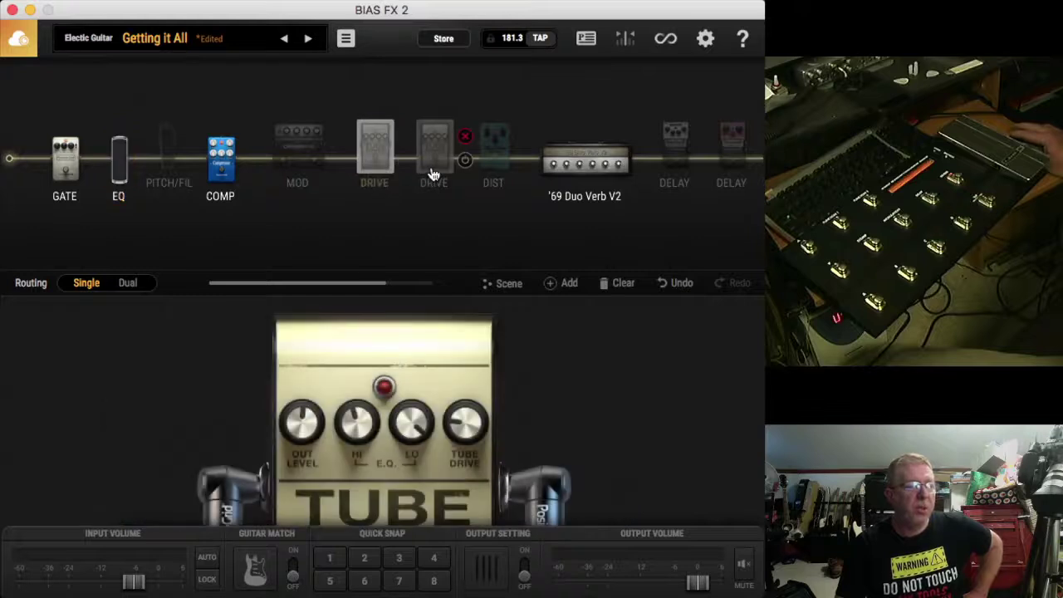
click(431, 175)
click(375, 170)
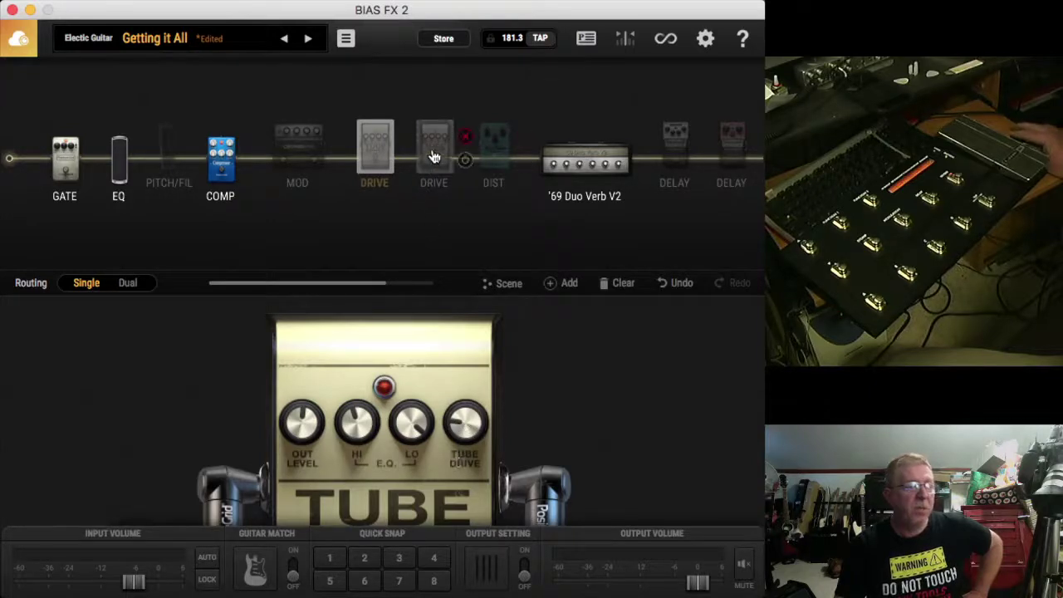
click(434, 182)
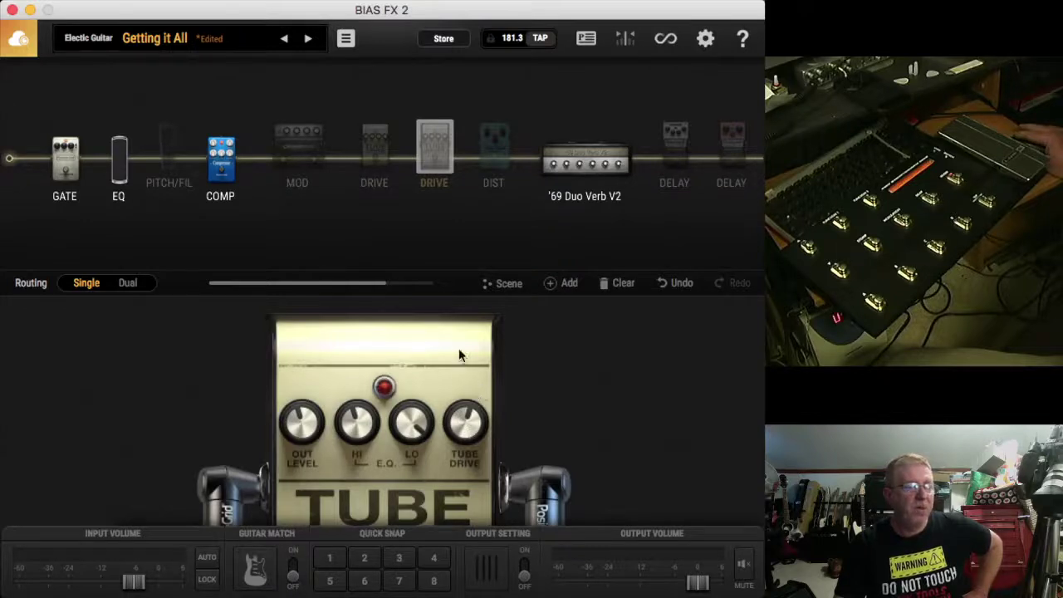
click(374, 164)
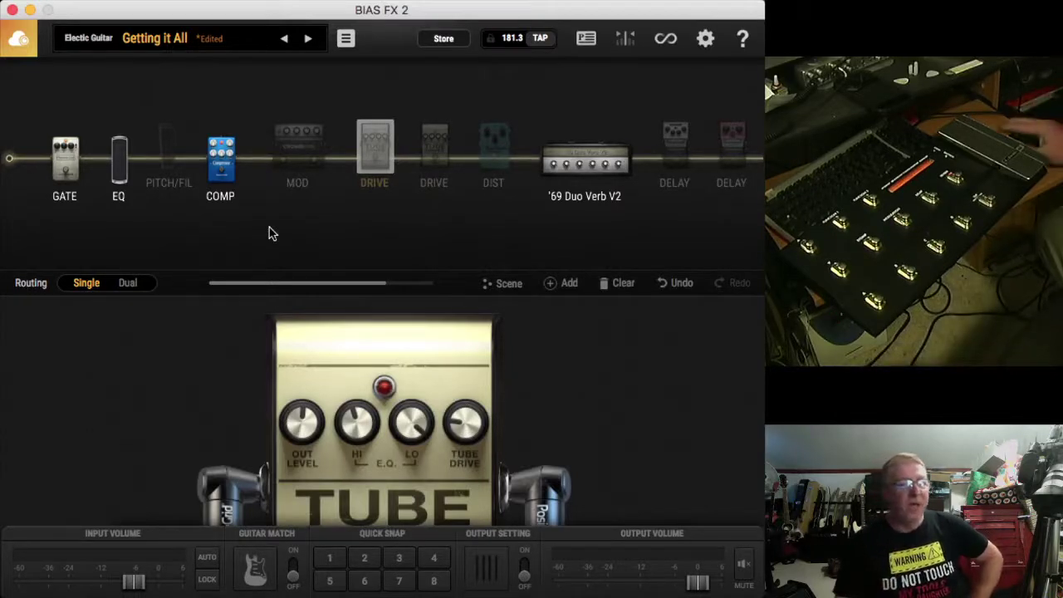
- Browse the DRIVE pedals under Amp/Fx Switch in a new MIDI assignment, then close the dialog
click(704, 41)
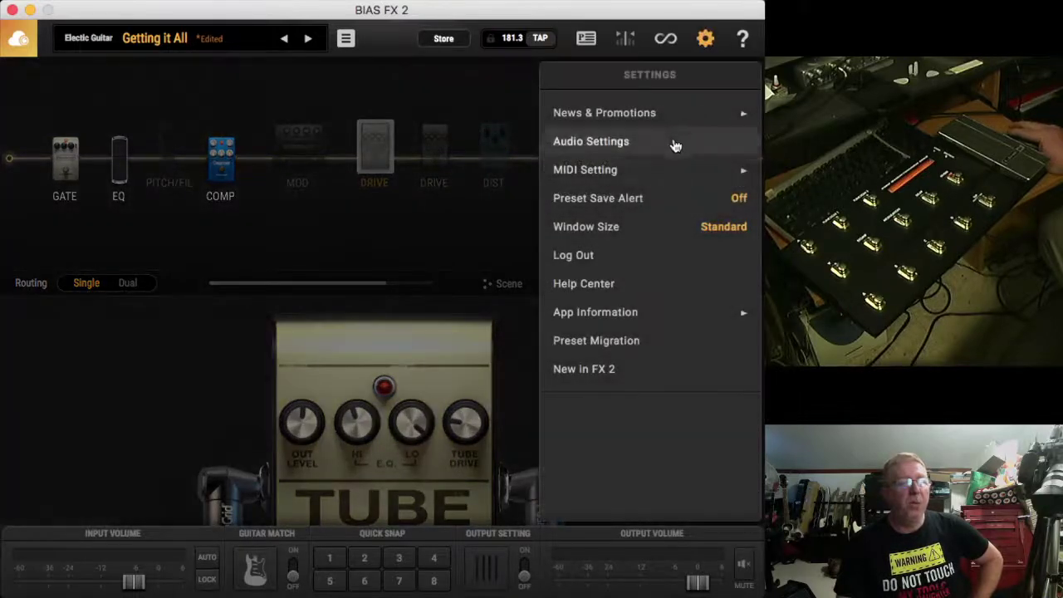
click(654, 169)
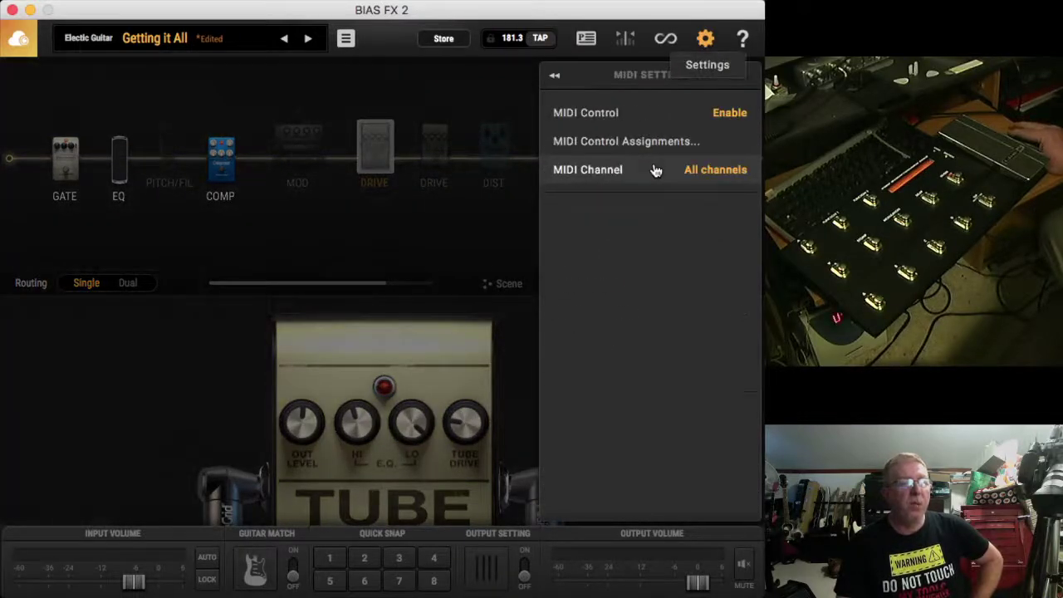
click(629, 148)
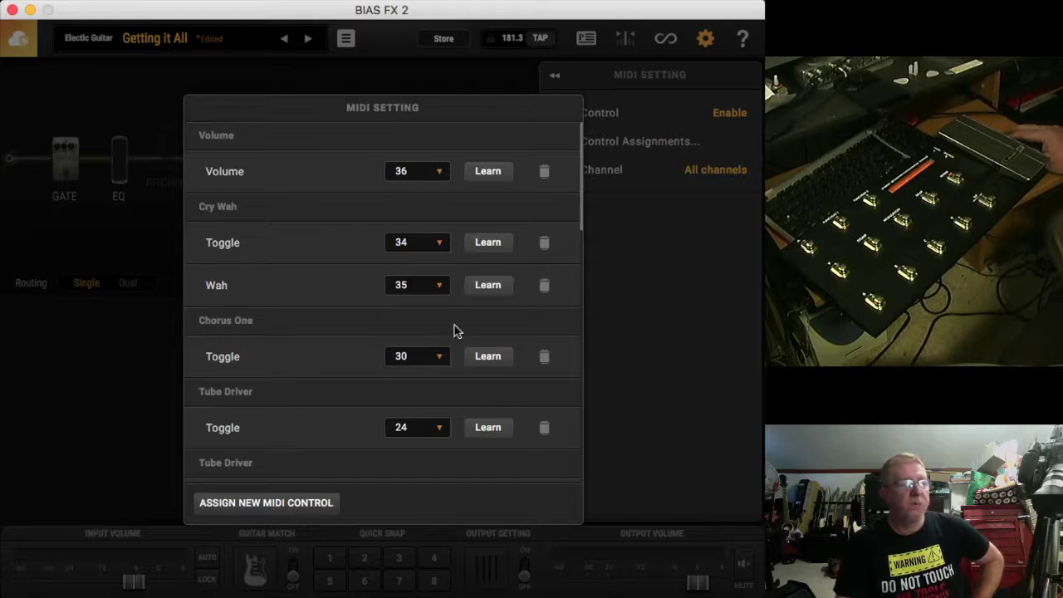
click(297, 503)
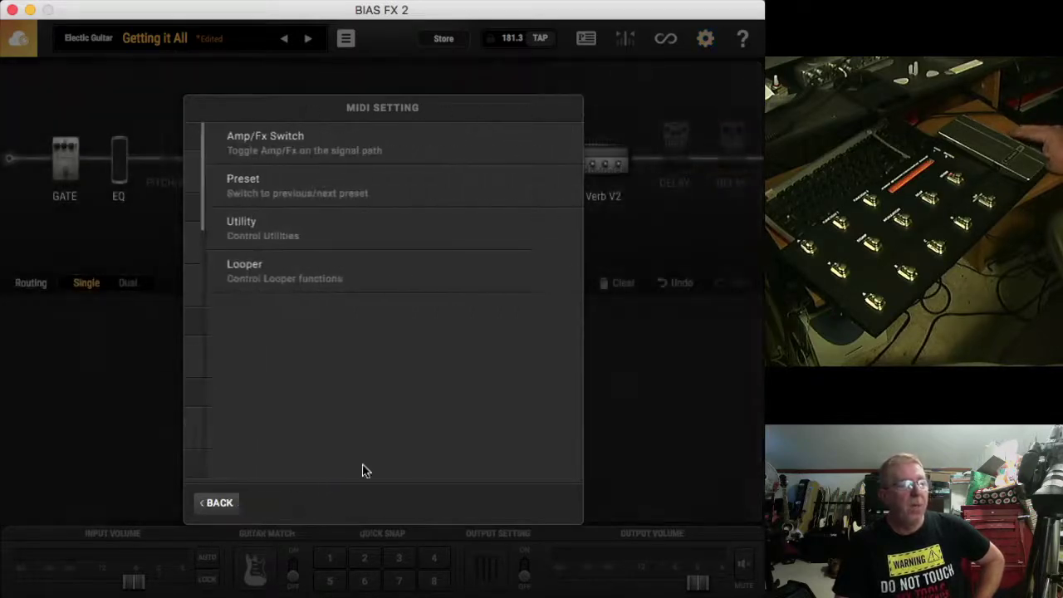
click(400, 142)
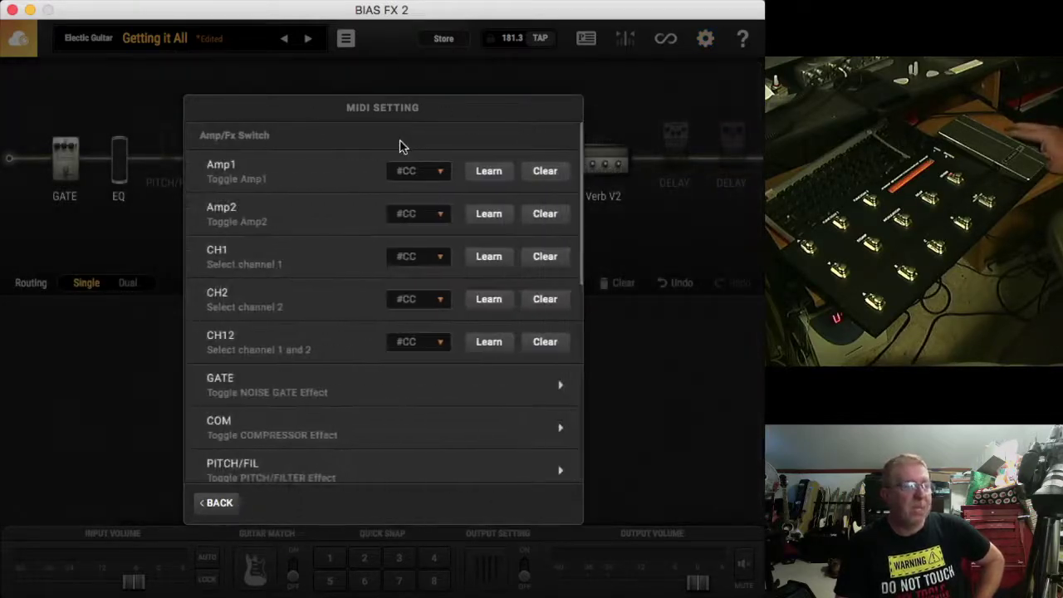
scroll(350, 191, down, 5)
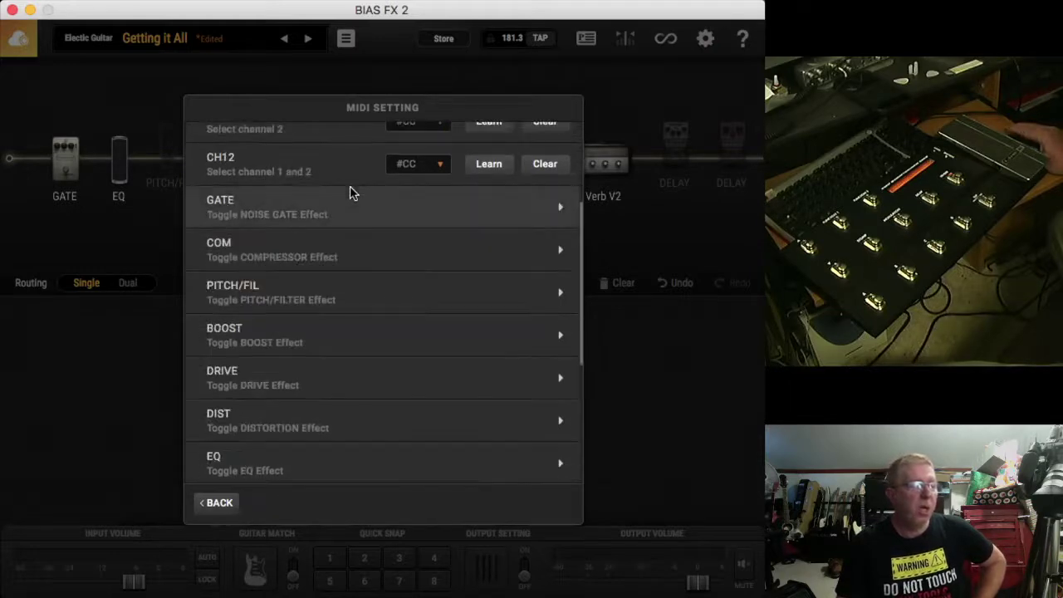
click(326, 381)
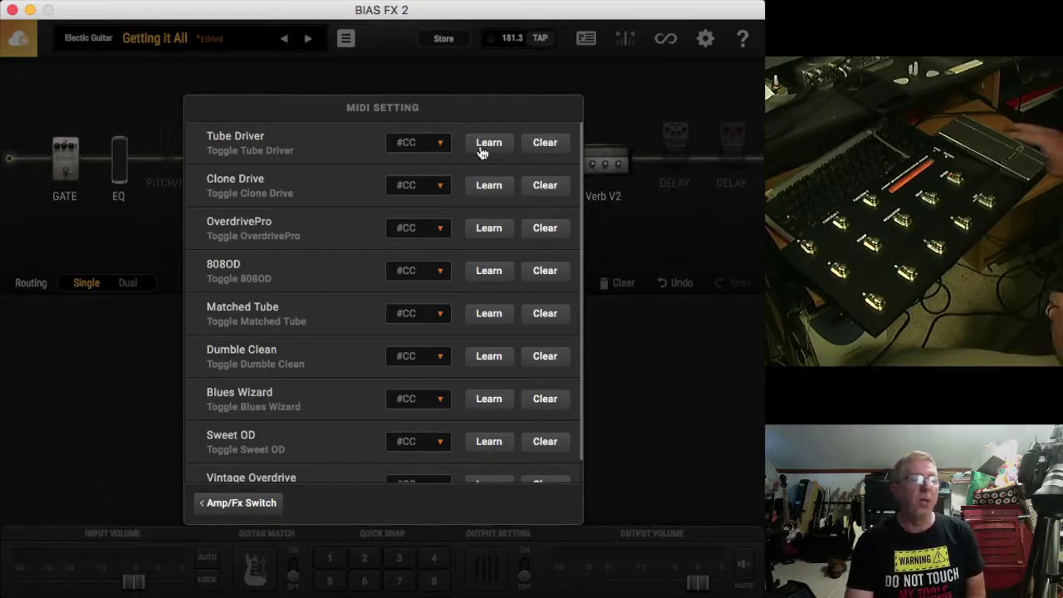
click(592, 301)
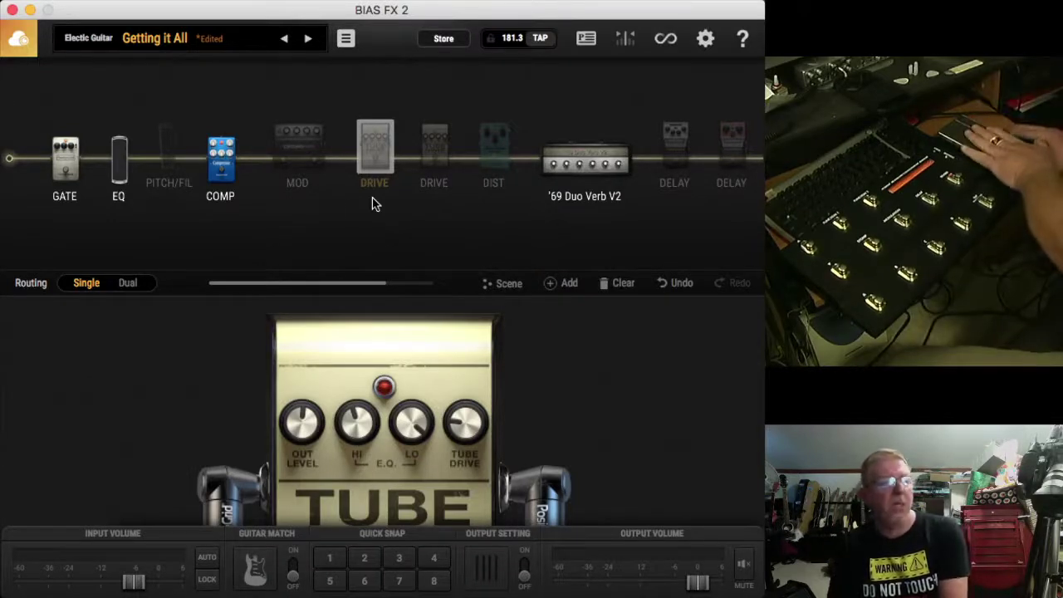
click(707, 41)
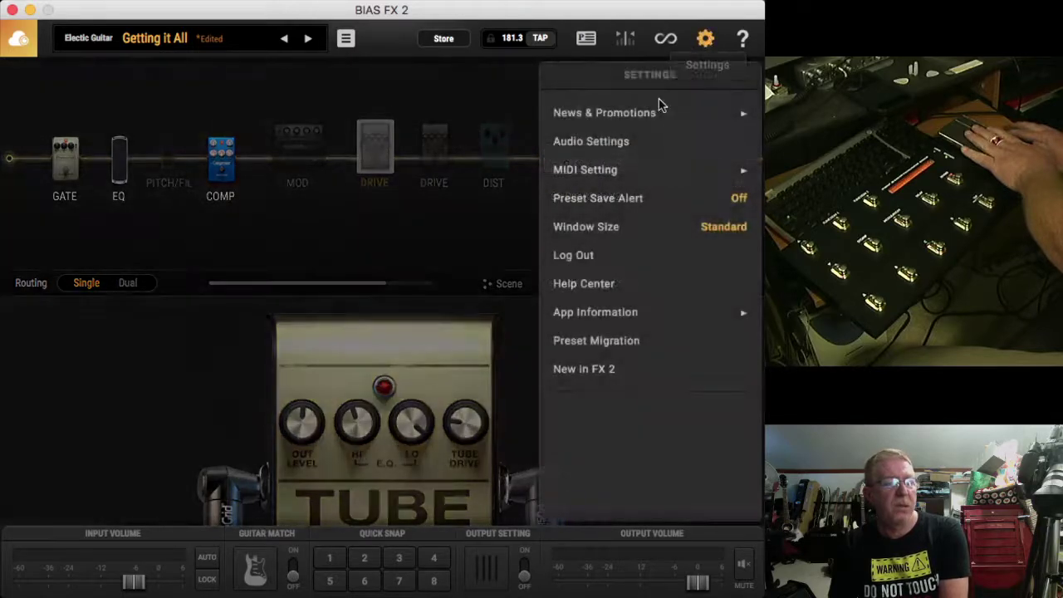
click(563, 173)
click(629, 143)
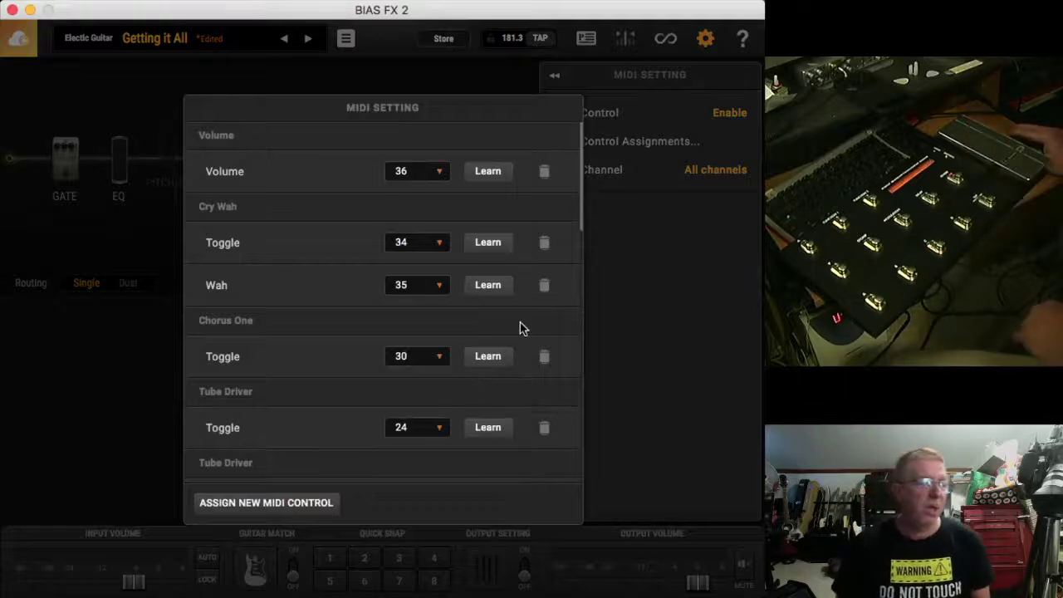
click(268, 503)
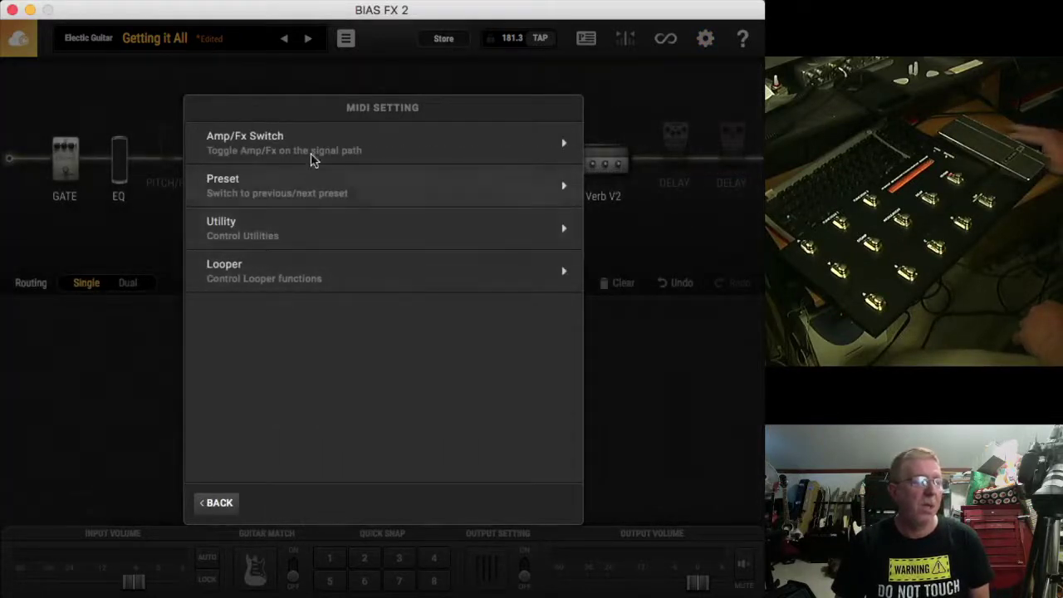
click(317, 146)
scroll(391, 292, down, 2)
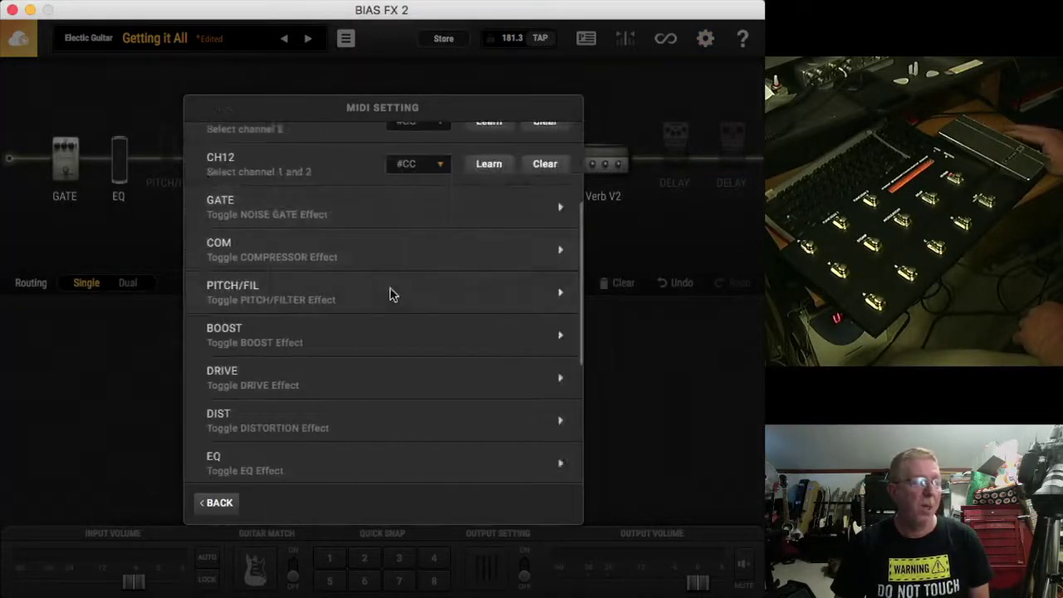
click(316, 471)
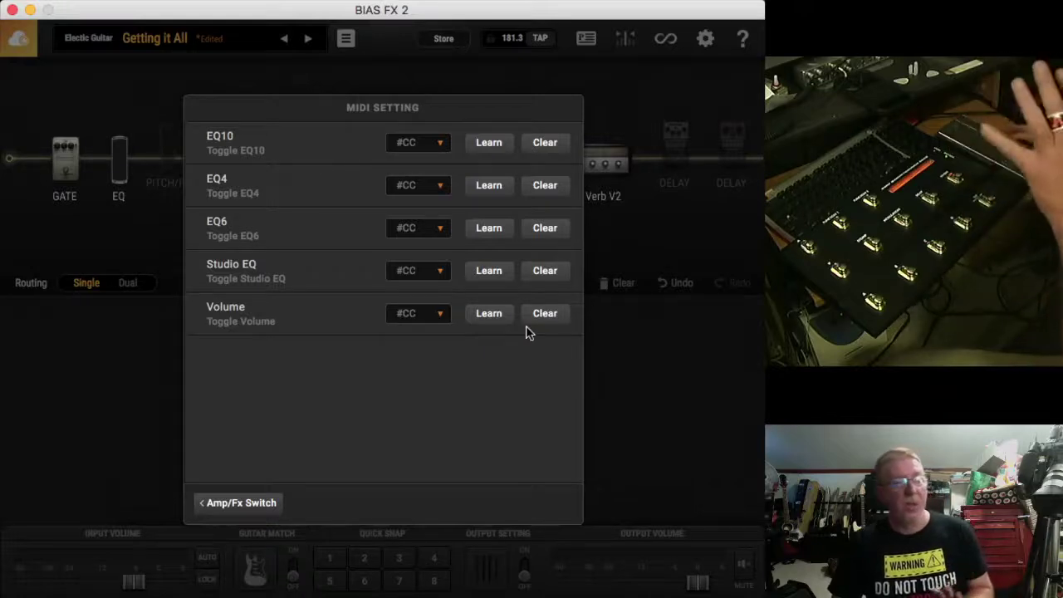
click(667, 361)
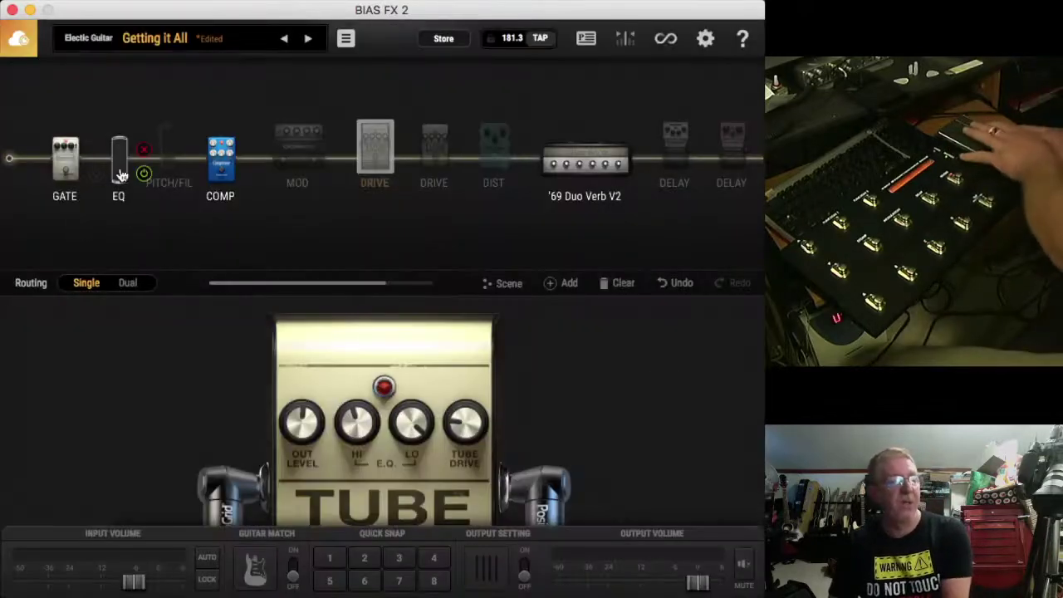
- Map the EQ-slot Volume Pedal's Volume to the expression pedal on CC 36 via MIDI Assignment
click(121, 170)
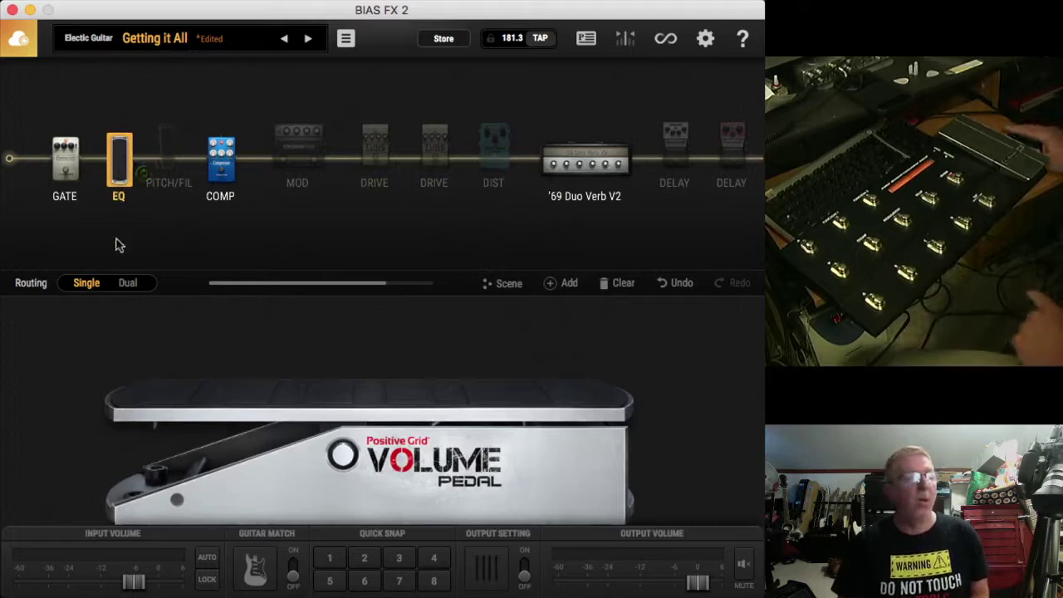
mouse_move(121, 182)
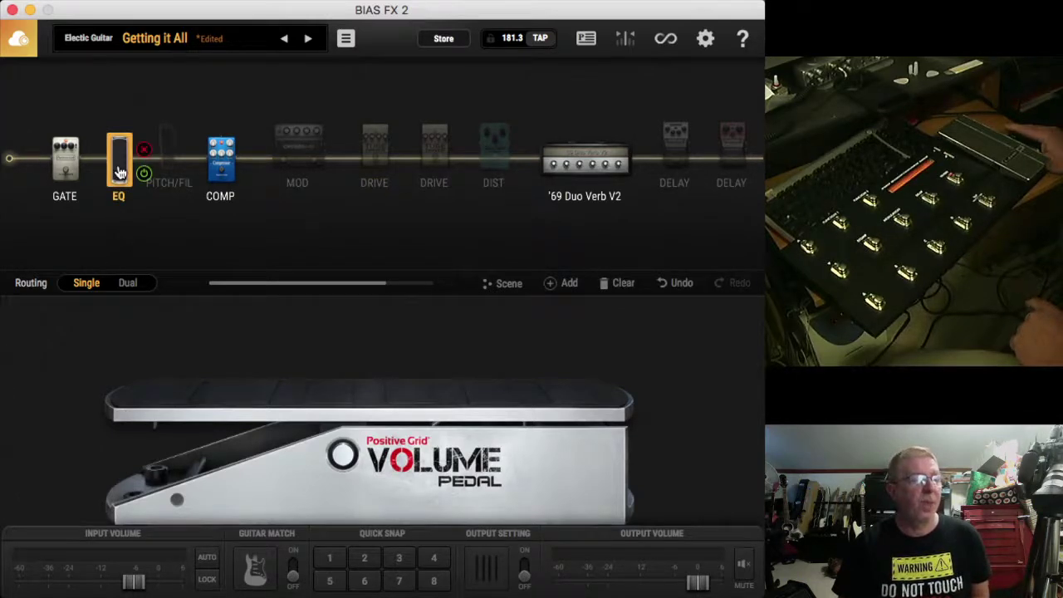
right_click(120, 172)
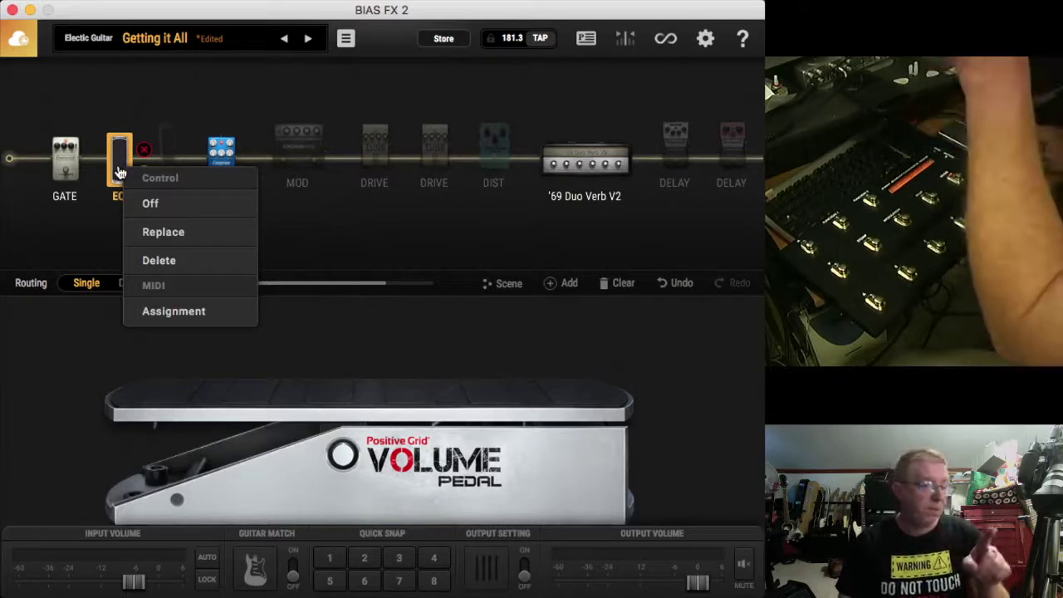
click(171, 312)
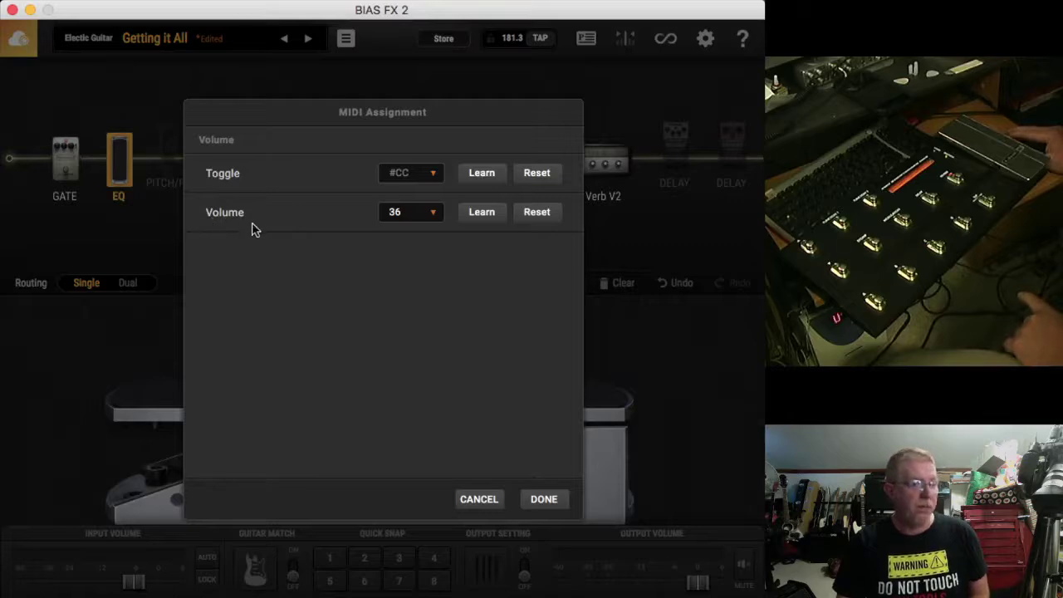
click(483, 213)
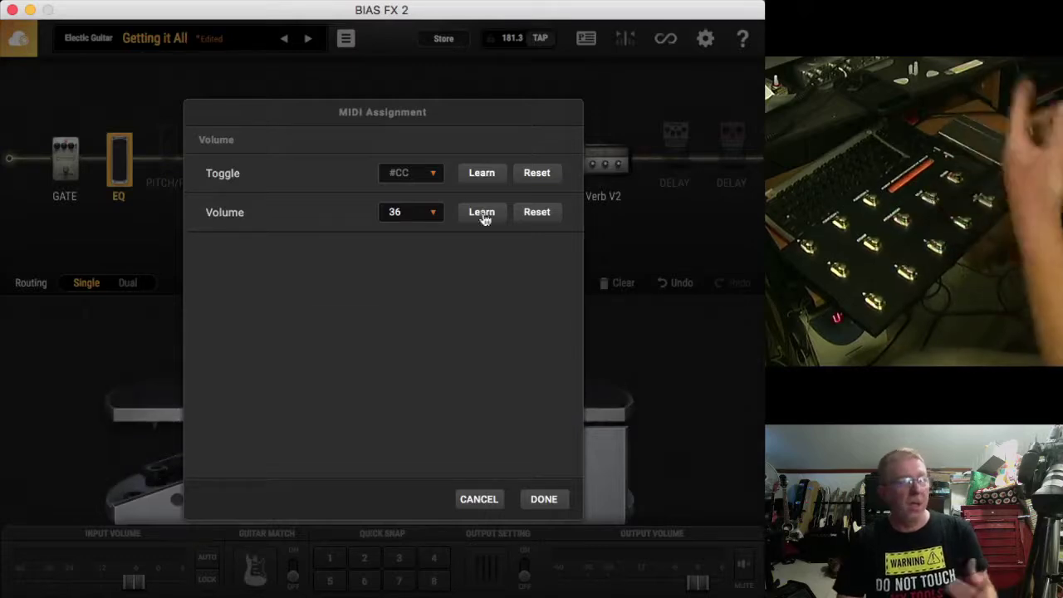
click(543, 499)
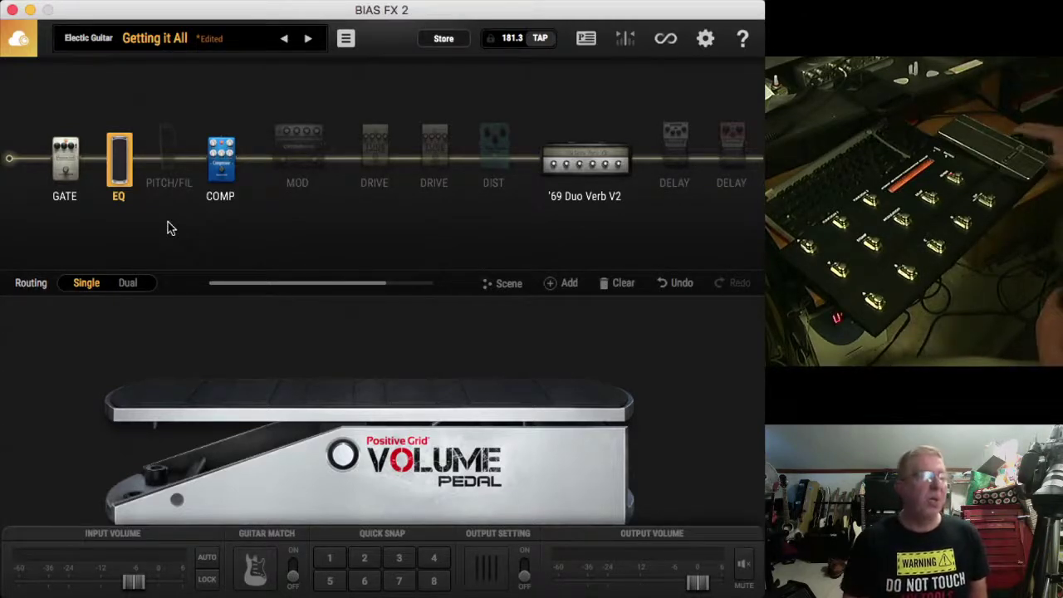
- In the Cry Wah's MIDI Assignment, learn Toggle as CC 34 and the wah sweep as CC 35
right_click(170, 157)
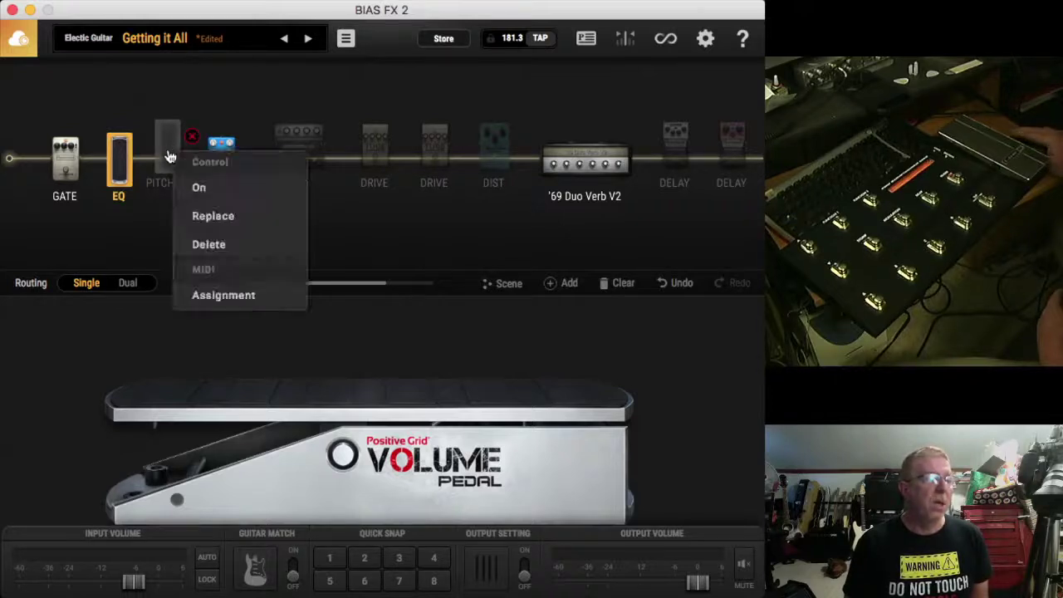
click(221, 299)
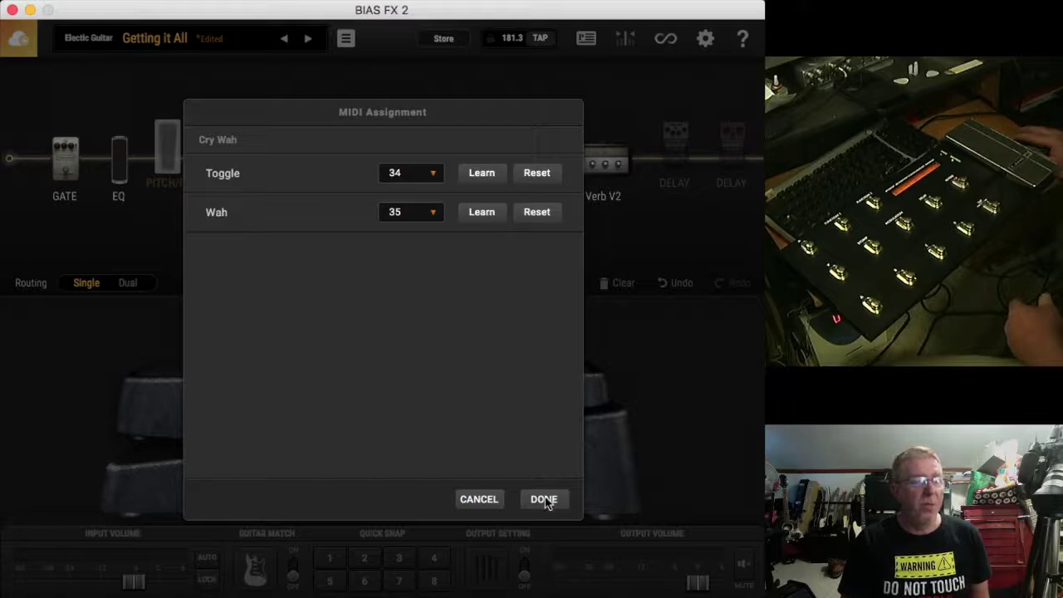
click(544, 499)
right_click(173, 160)
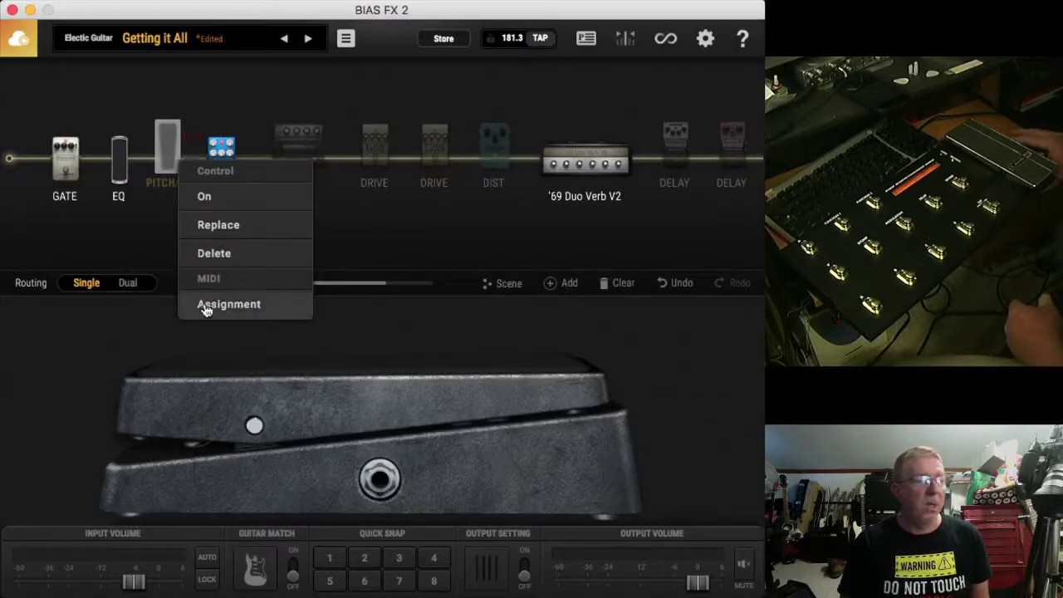
click(224, 305)
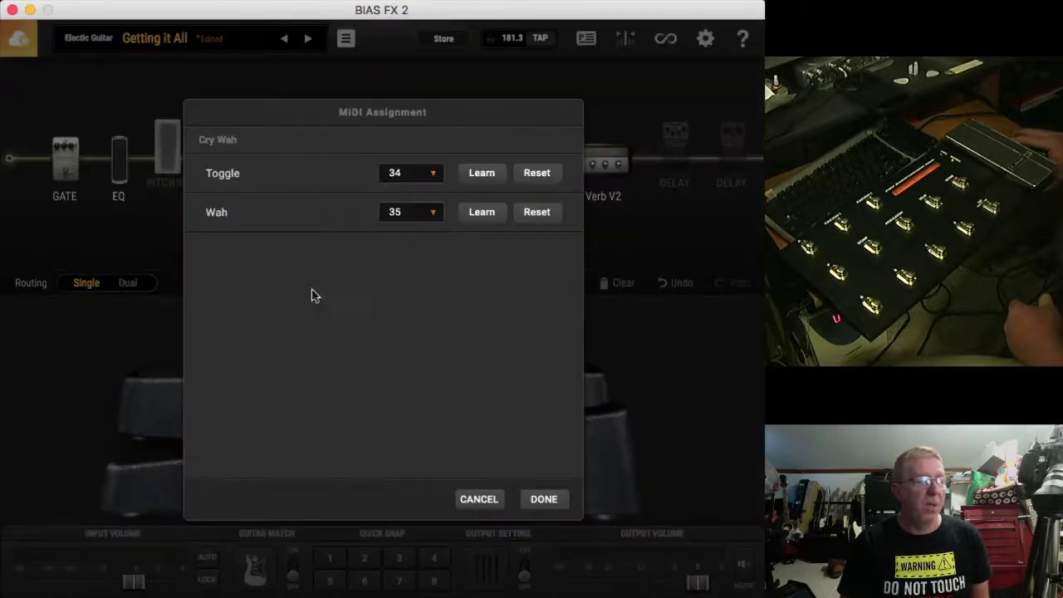
click(479, 175)
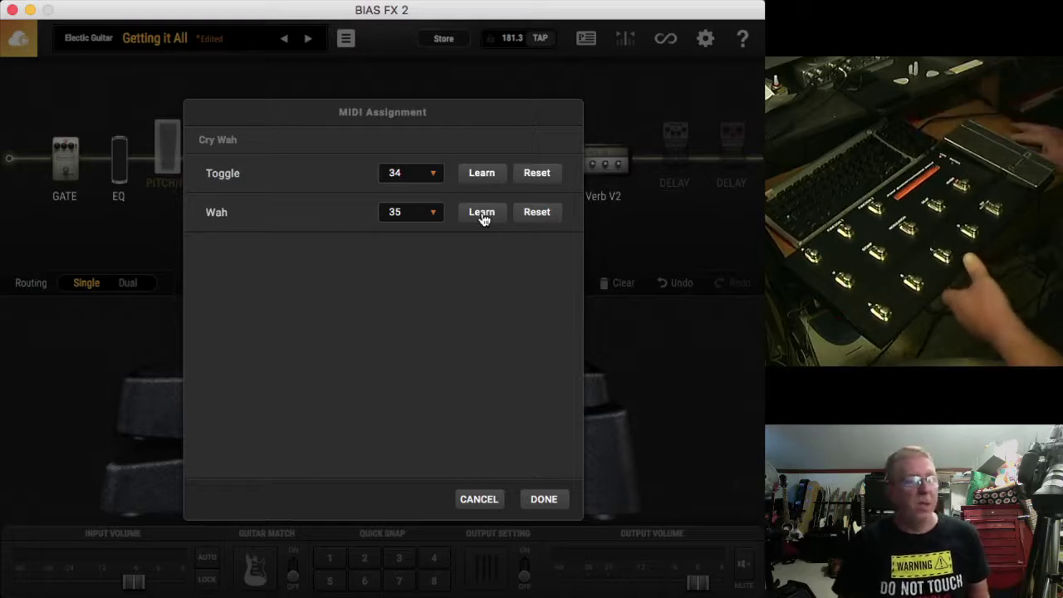
click(484, 218)
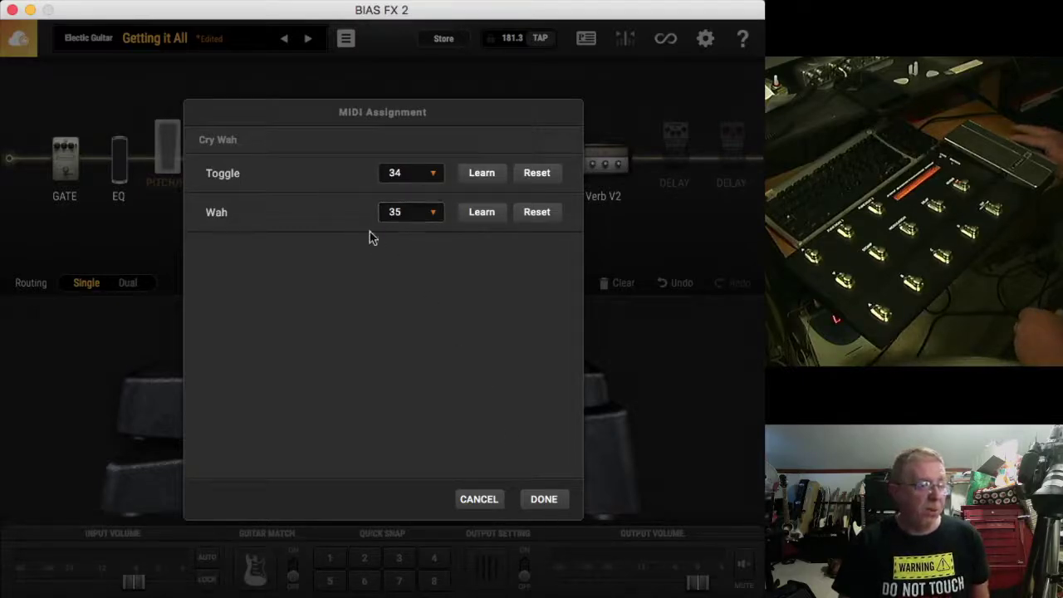
- Confirm the Cry Wah mappings, then check the Volume Pedal's Volume is assigned to CC 36
click(544, 499)
right_click(125, 177)
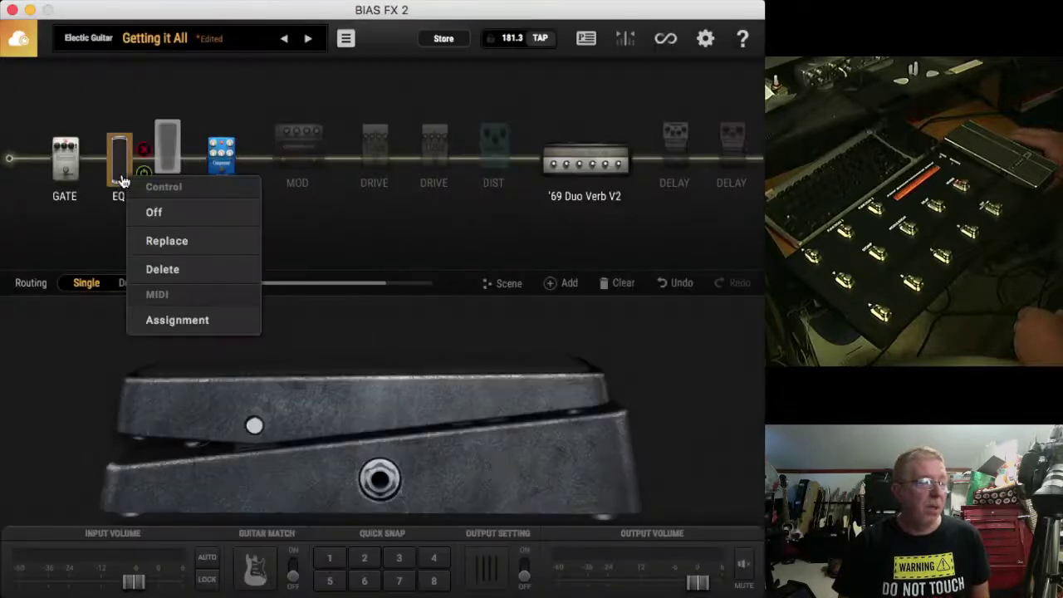
click(172, 322)
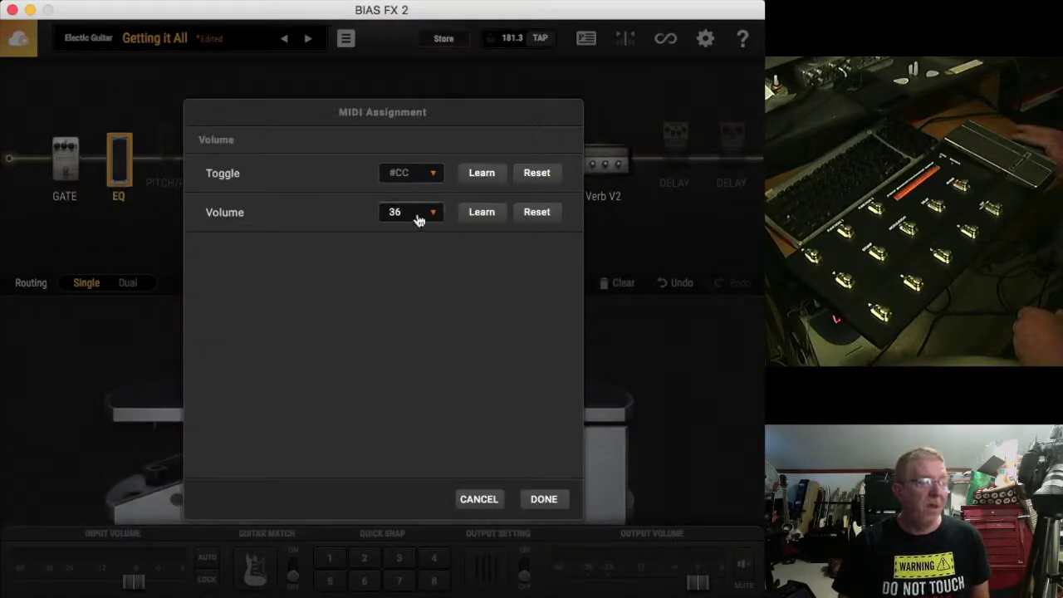
click(543, 499)
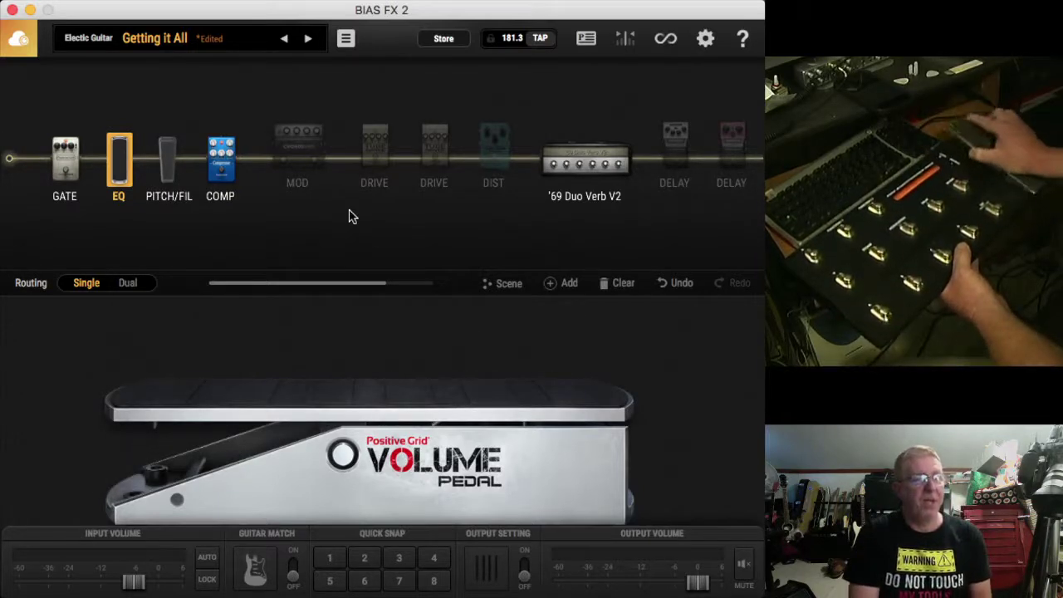
- Check the PITCH/FIL wah from the foot controller, then return to the EQ slot's Volume pedal
click(168, 180)
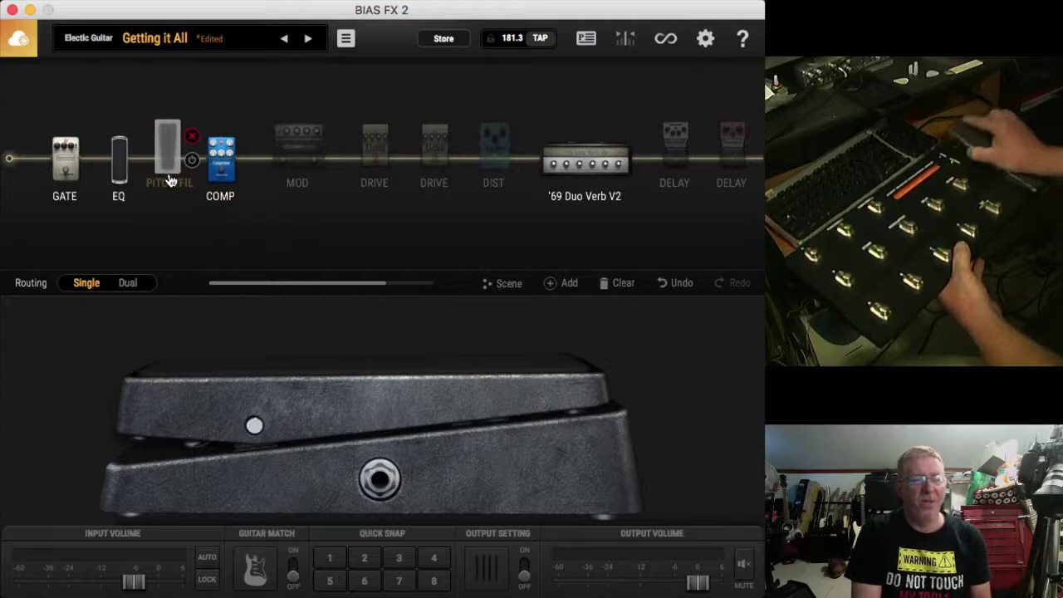
click(116, 166)
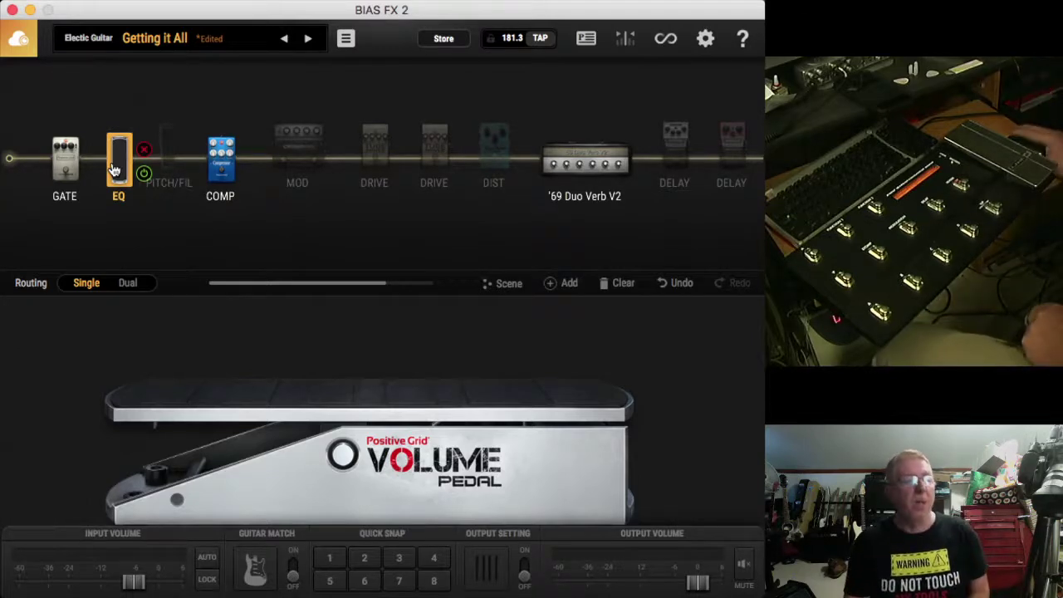
- Assign CC 30 from a footswitch to the Chorus One pedal's Toggle through its MIDI Assignment
right_click(307, 164)
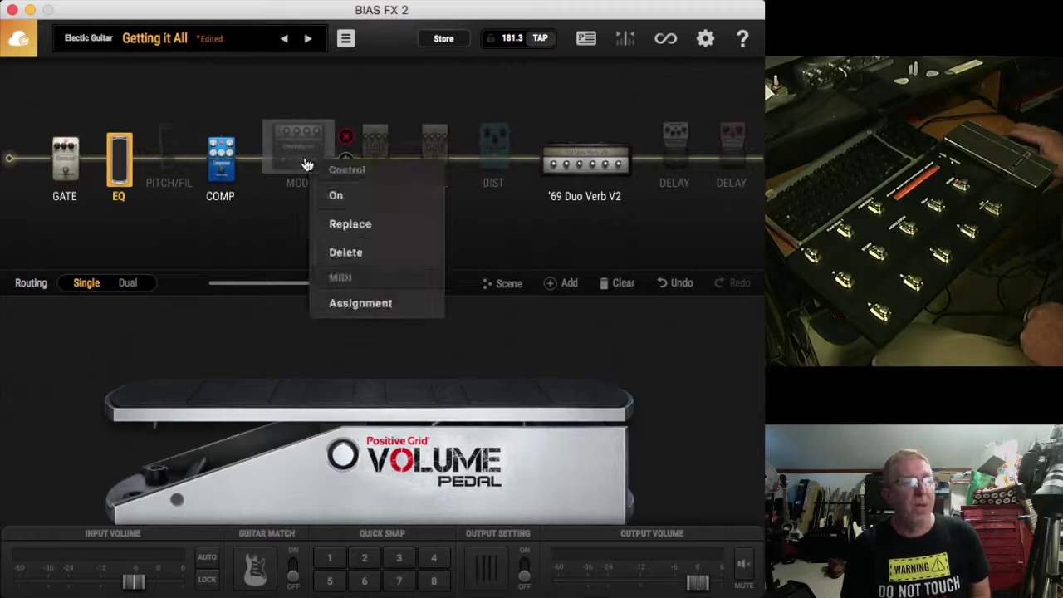
click(356, 305)
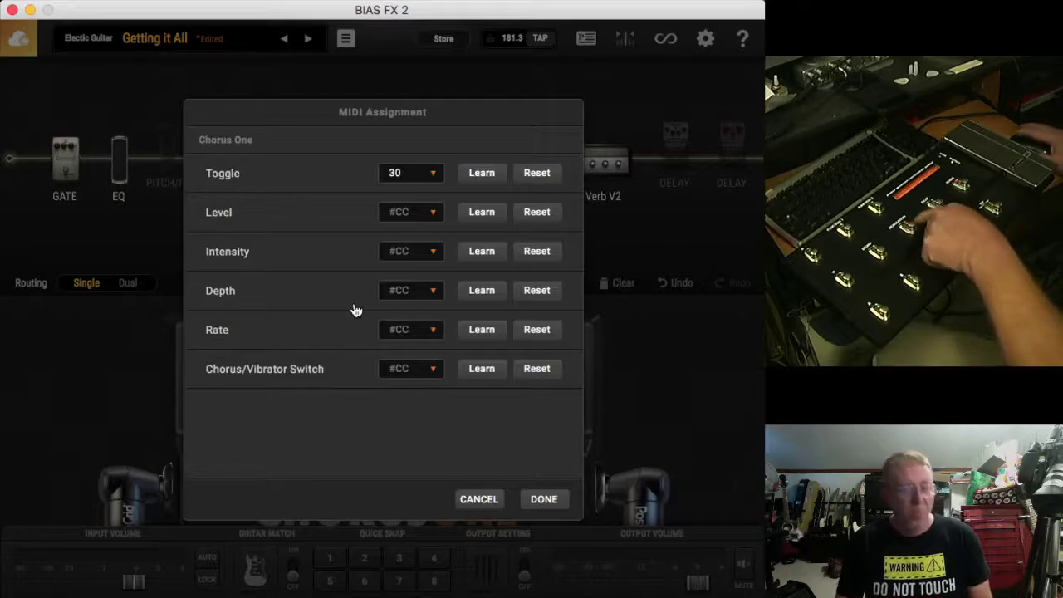
click(481, 174)
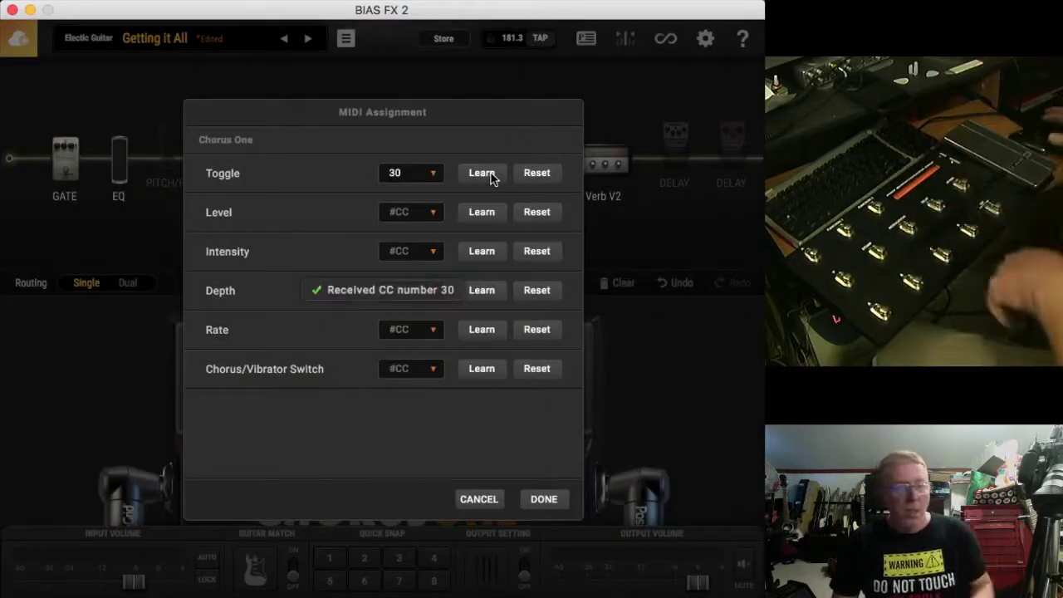
click(544, 501)
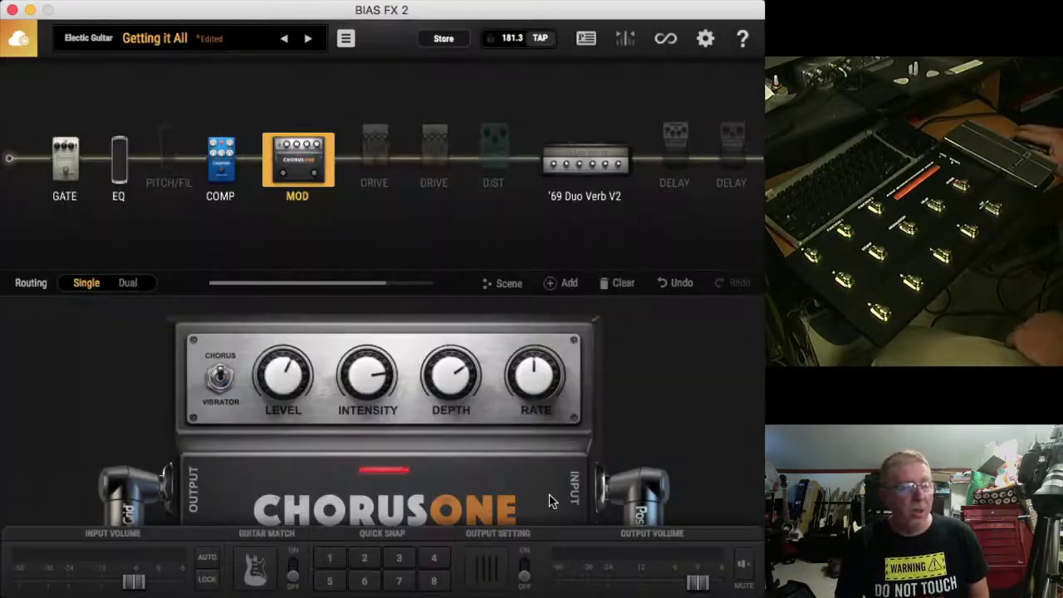
mouse_move(332, 204)
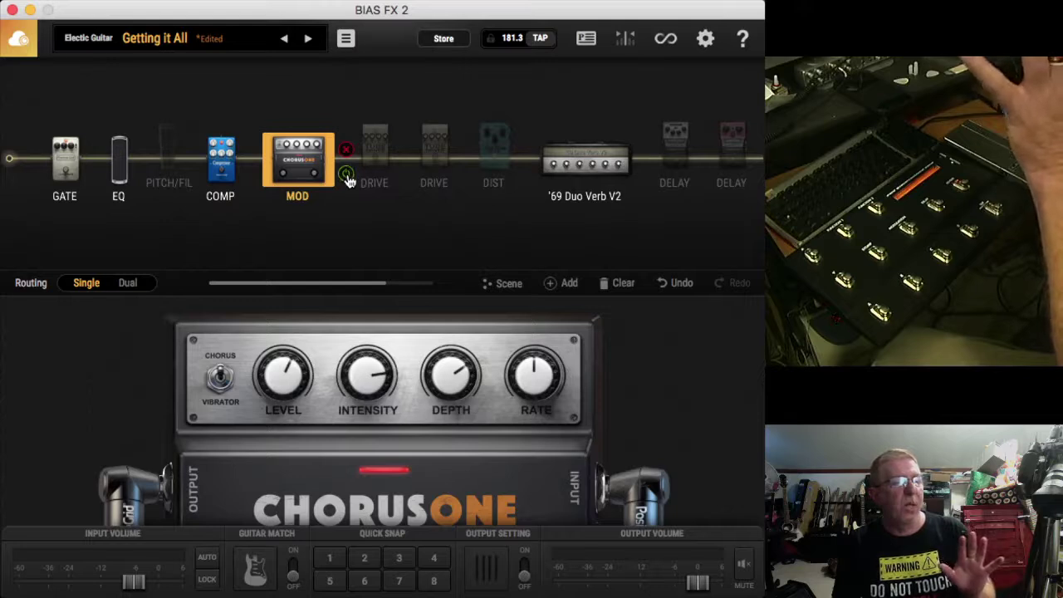
- Bypass the Chorus One and assign CC 24 to the first Tube Driver's toggle
click(347, 176)
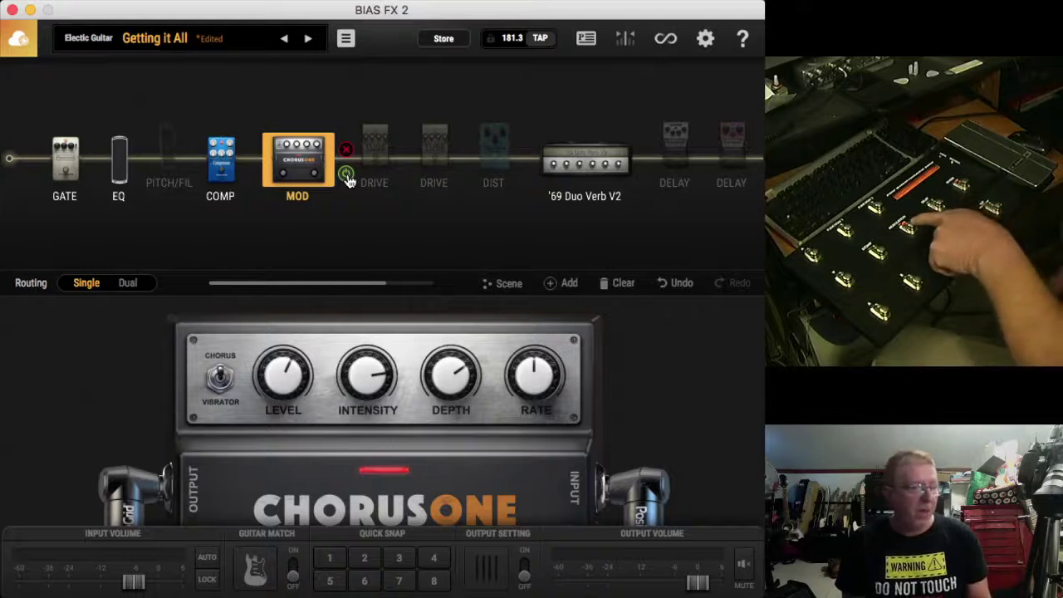
click(346, 176)
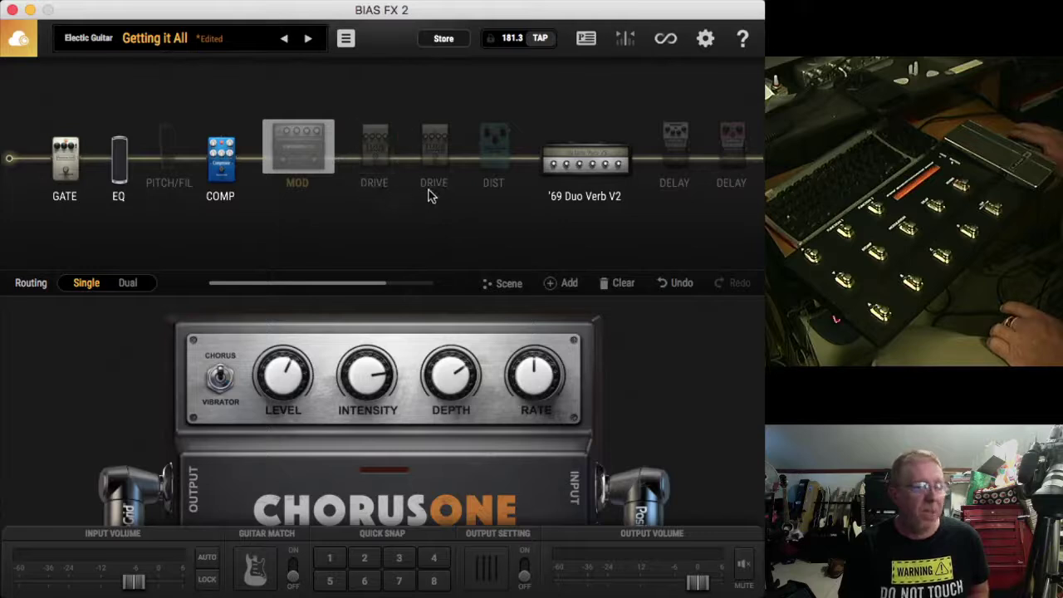
right_click(374, 176)
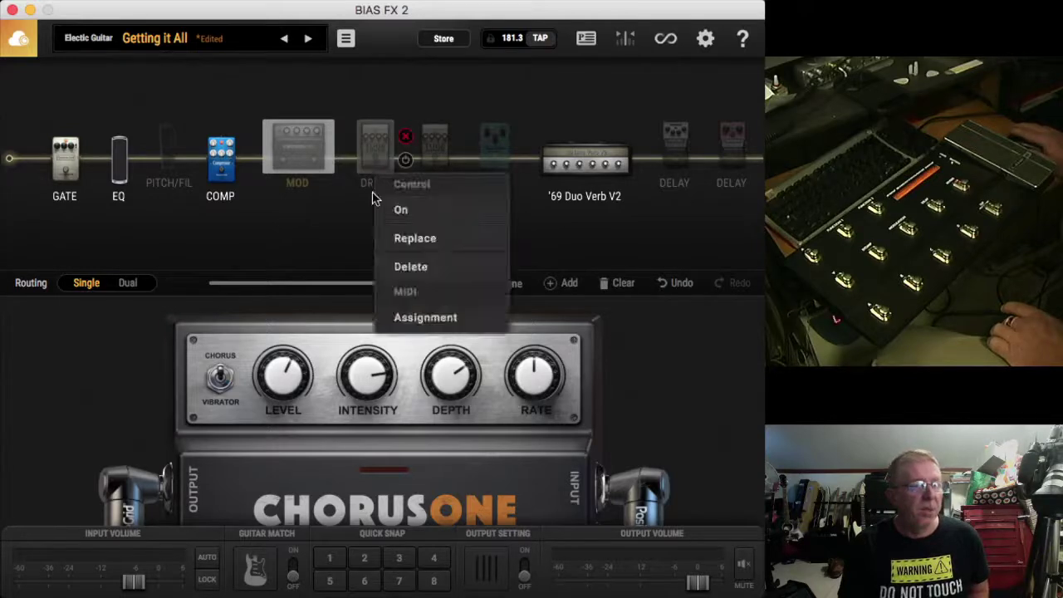
click(402, 320)
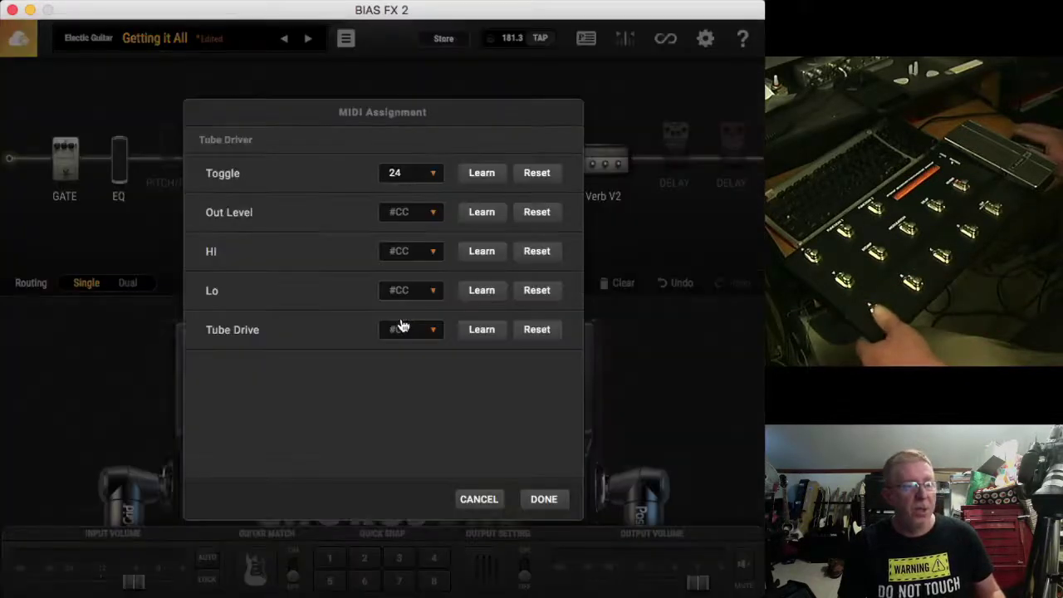
click(486, 178)
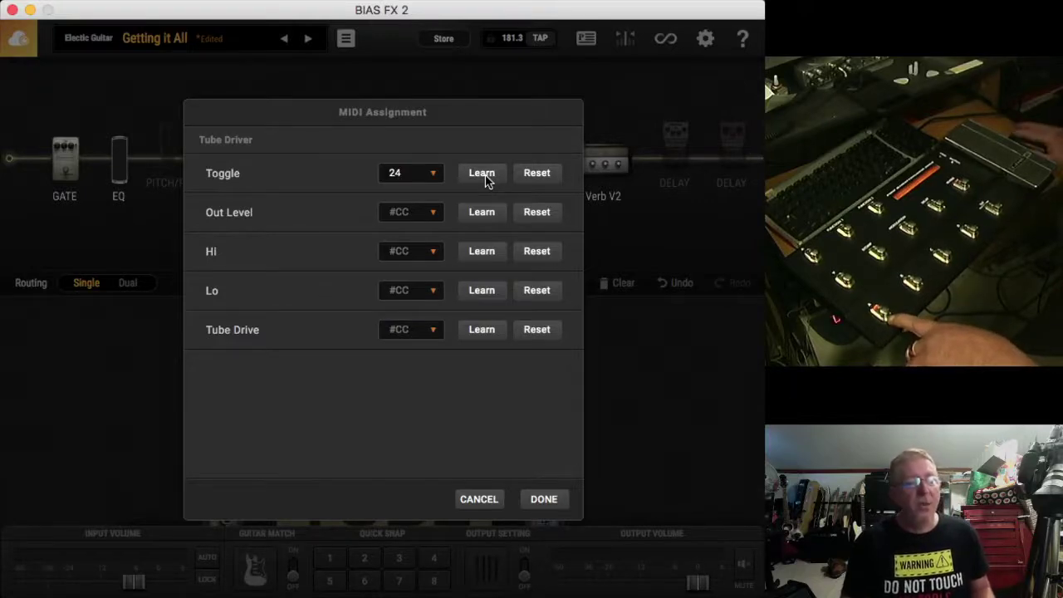
click(545, 499)
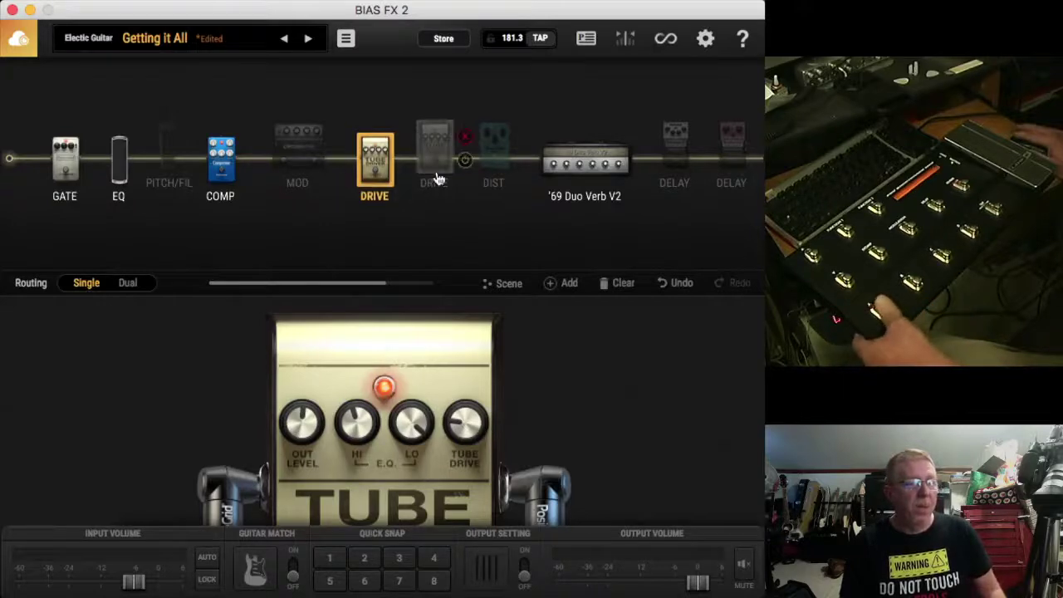
- Assign CC 25 to the second Tube Driver's toggle, then flip that pedal's power button
mouse_move(383, 183)
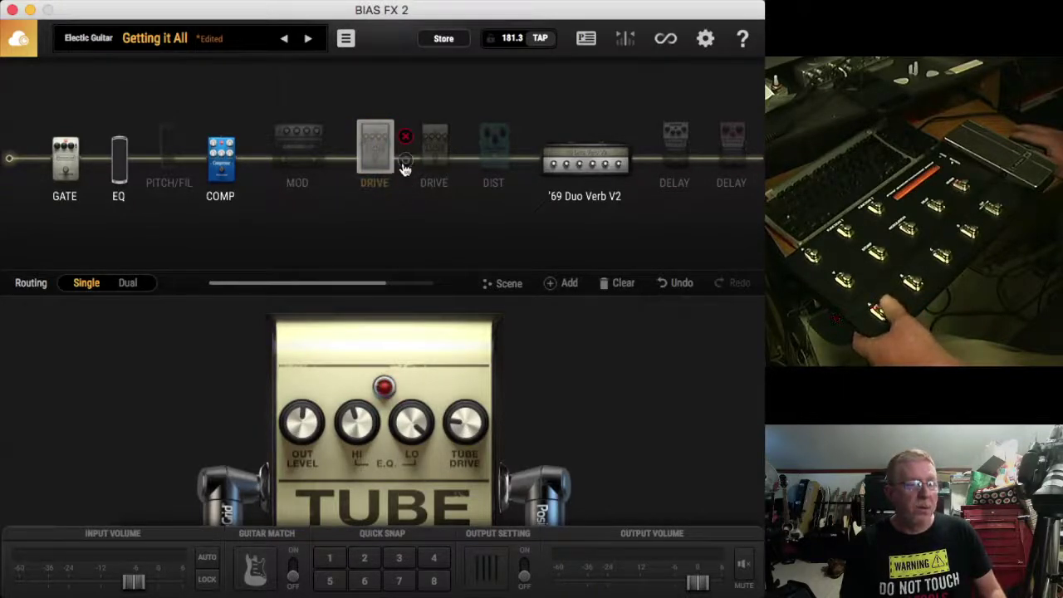
mouse_move(441, 171)
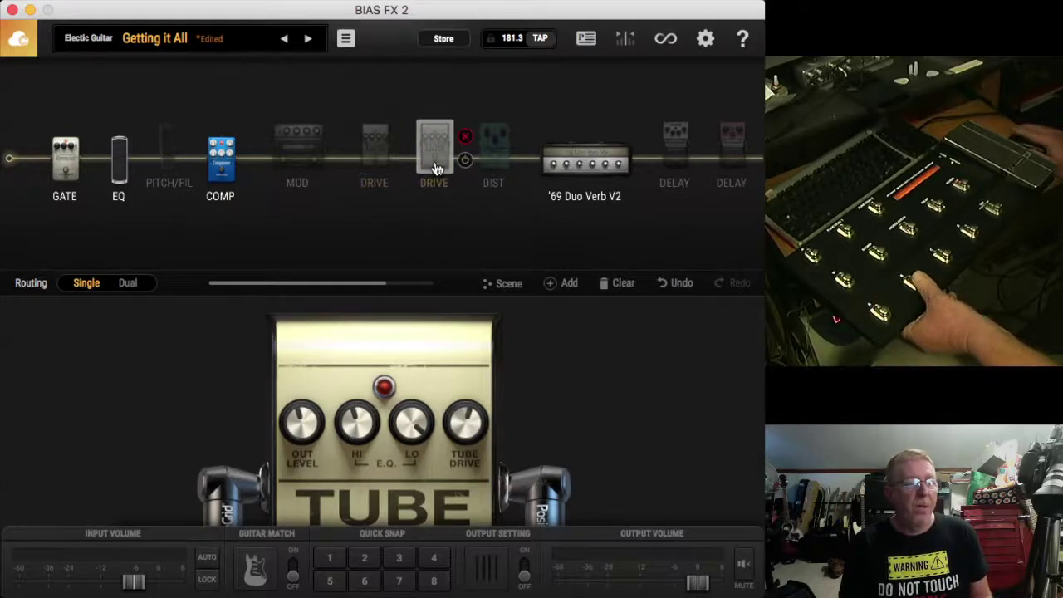
right_click(435, 168)
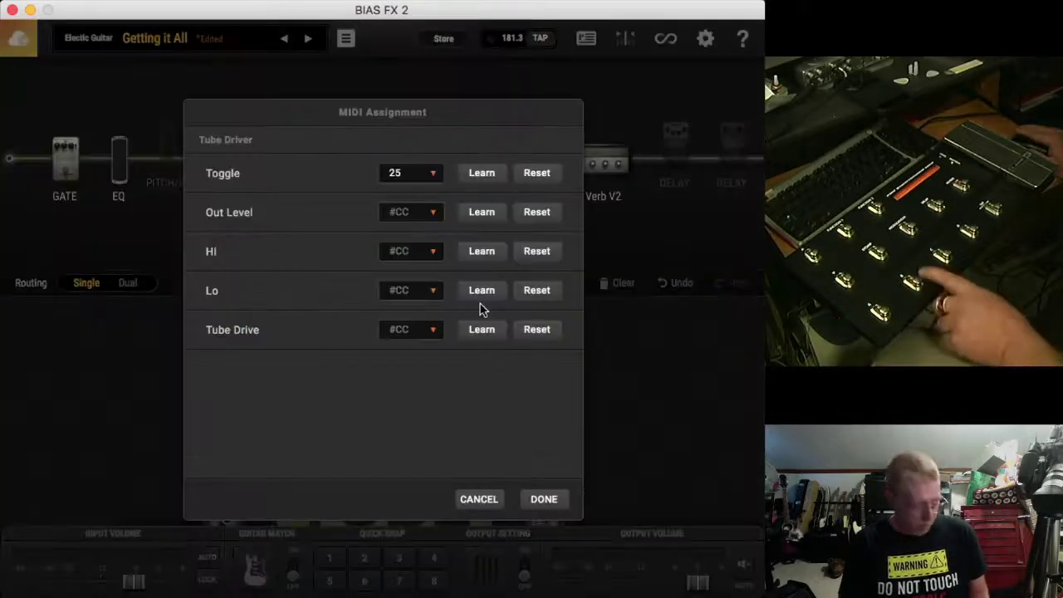
click(486, 179)
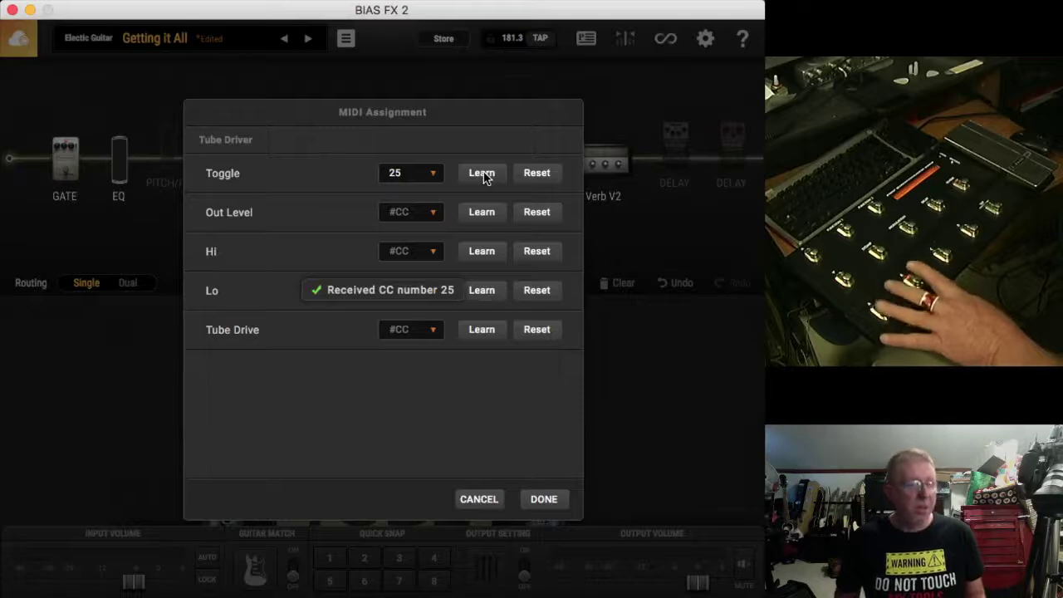
click(545, 501)
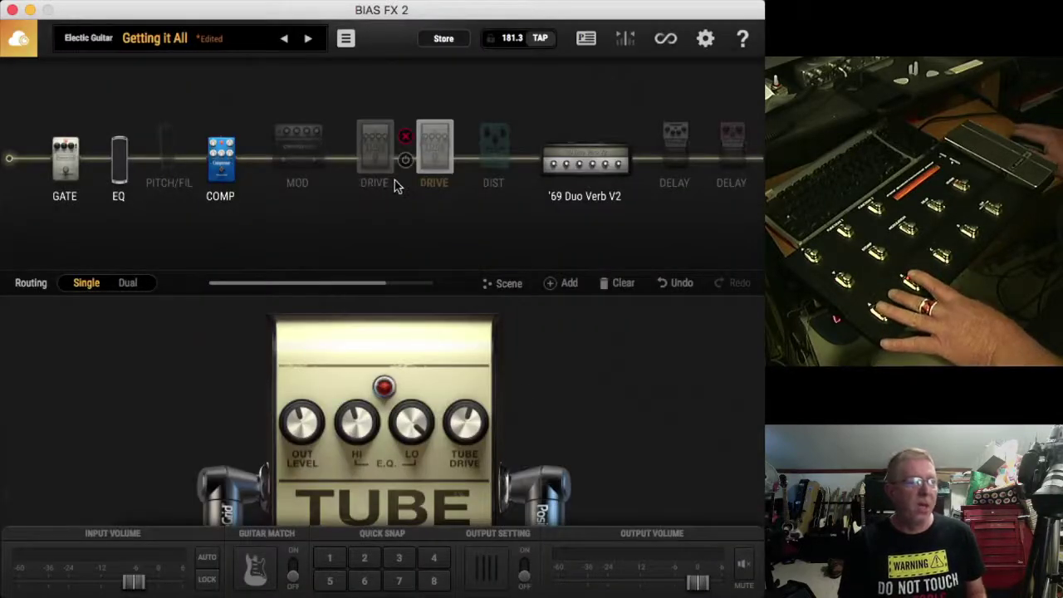
click(465, 171)
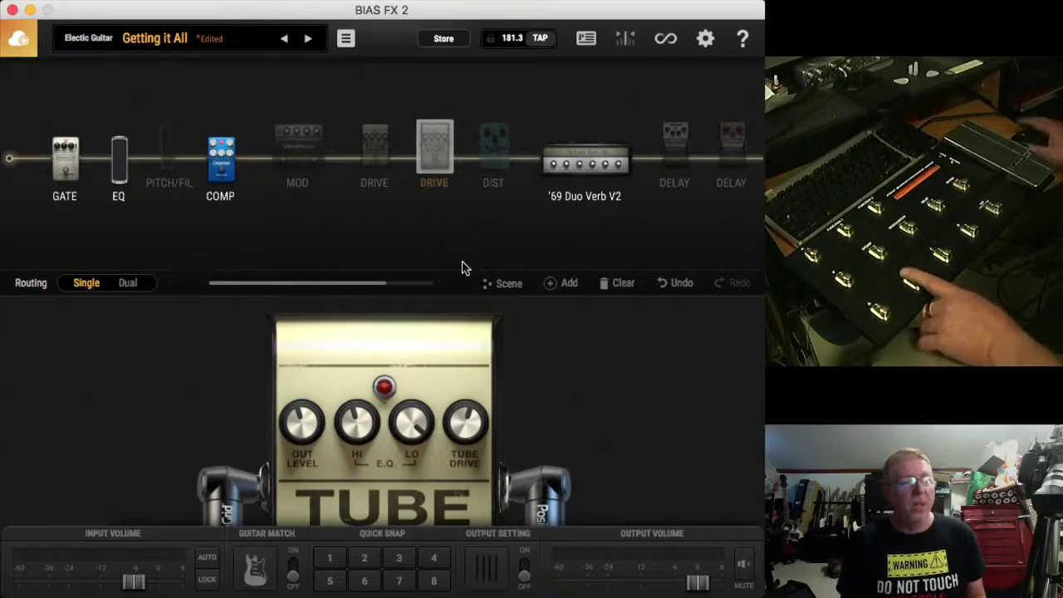
mouse_move(488, 180)
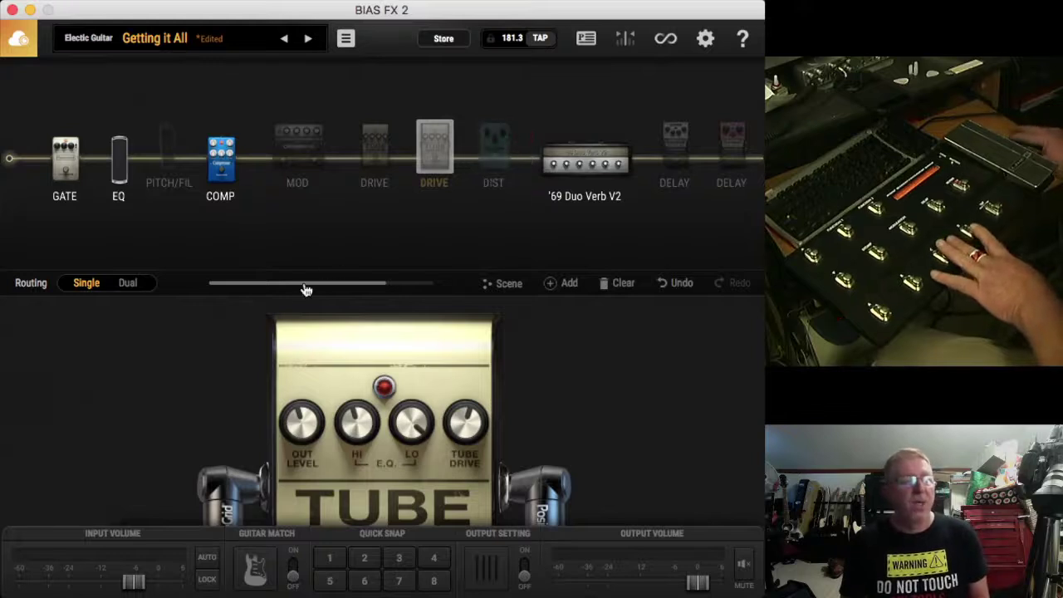
drag(383, 286, 421, 287)
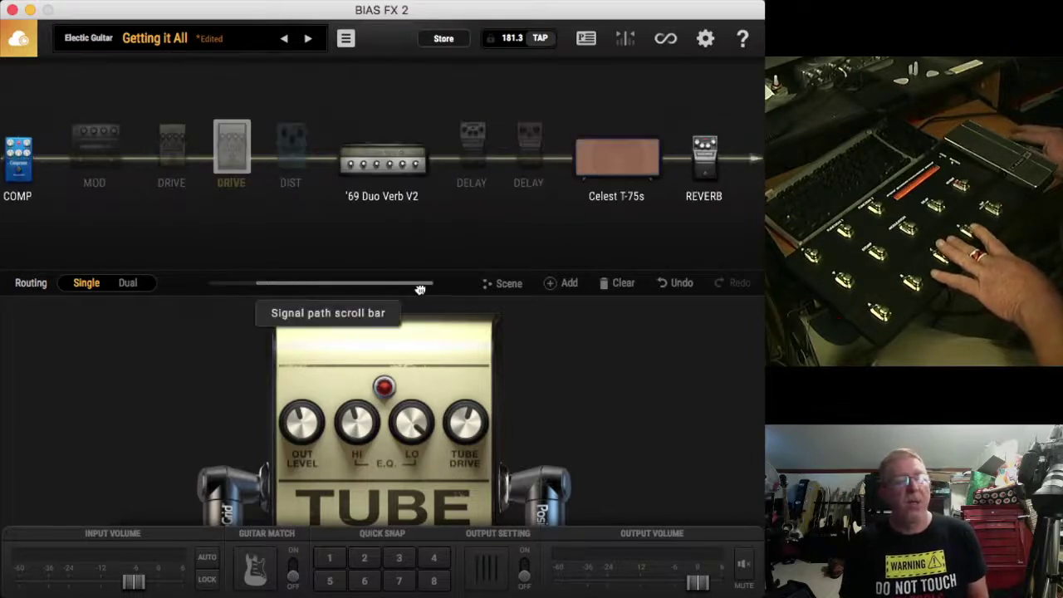
- View the first DELAY pedal, then open the second DELAY slot's Analog Delay controls
click(474, 174)
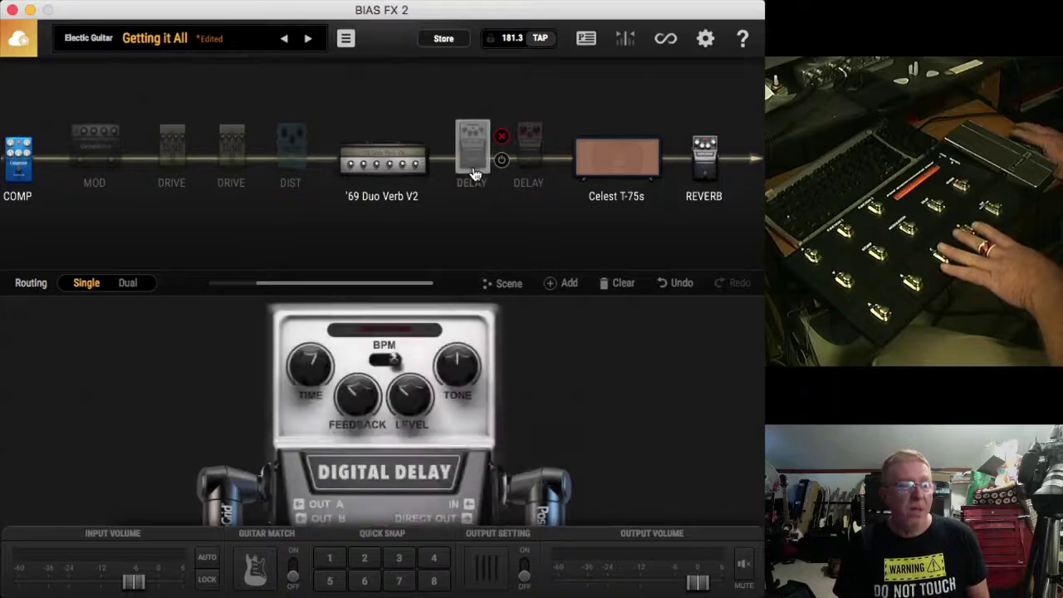
click(530, 157)
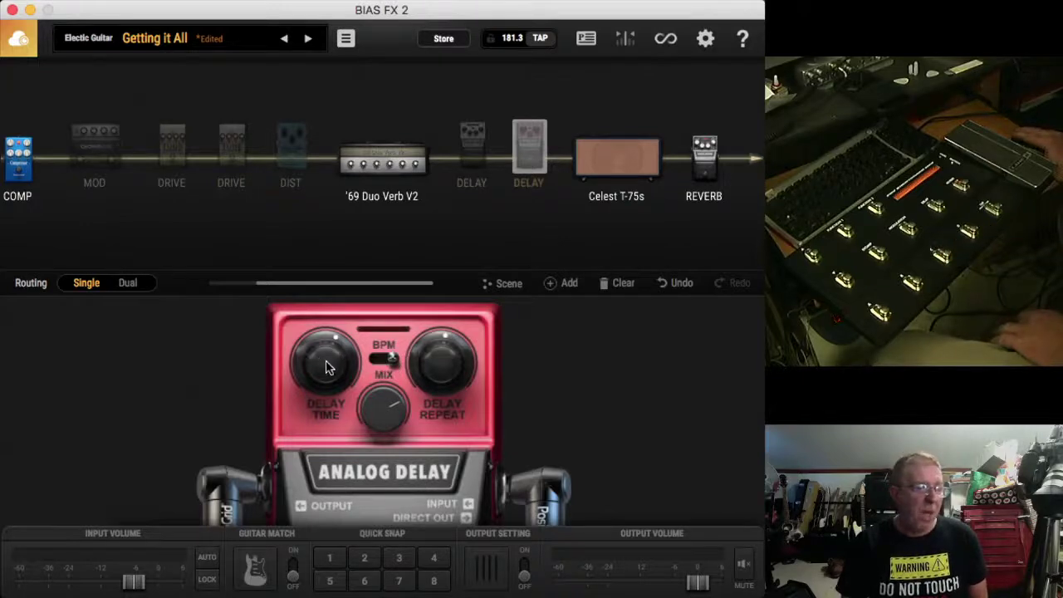
mouse_move(326, 368)
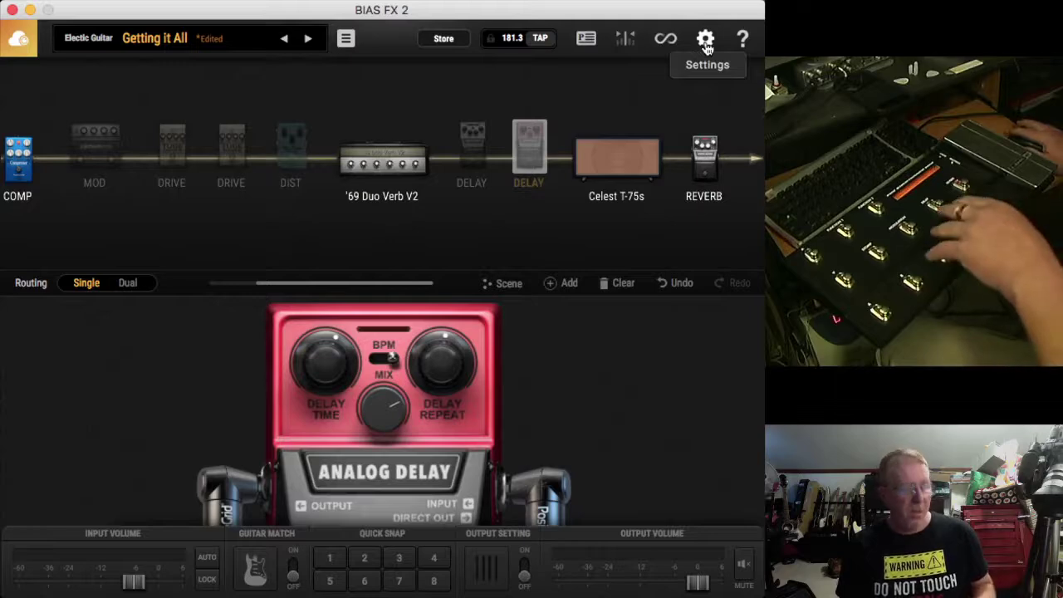
- In MIDI Setting's Utility controls, assign Tuner to CC 20 and Tap Tempo to CC 28
click(705, 42)
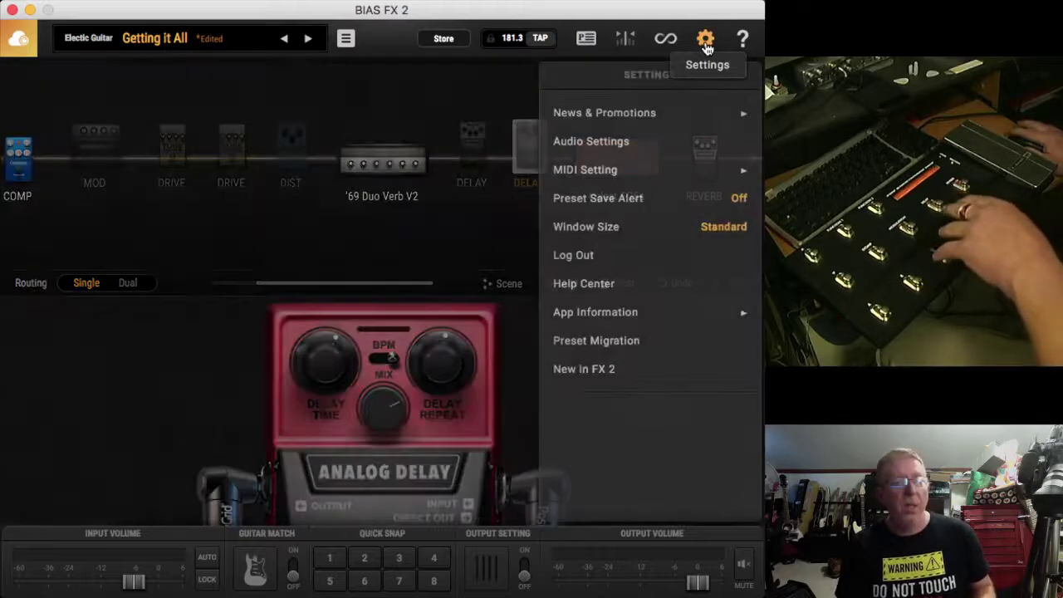
click(674, 173)
click(615, 142)
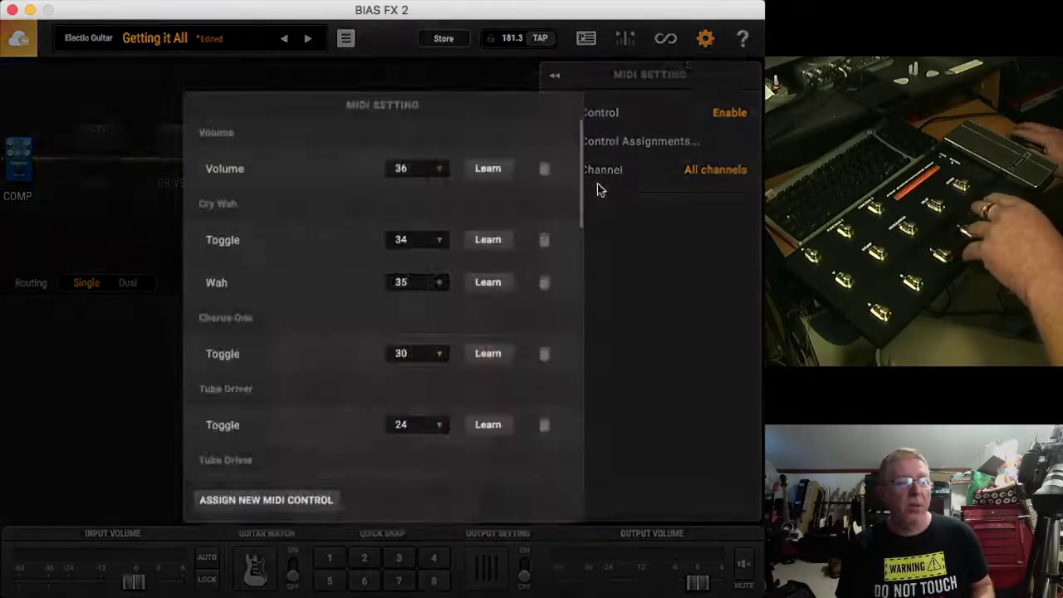
click(259, 505)
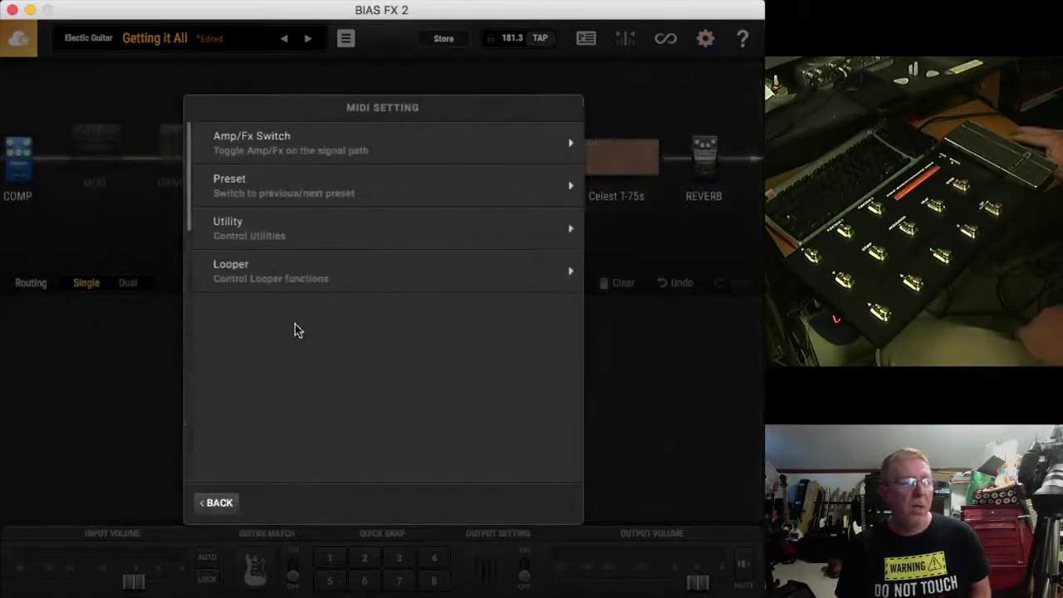
click(262, 231)
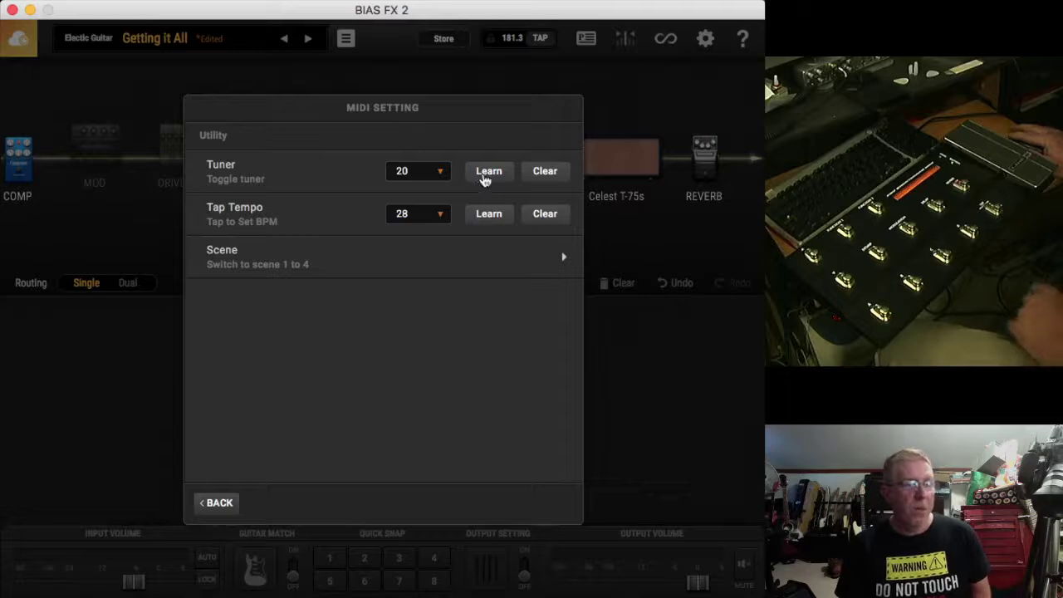
click(488, 172)
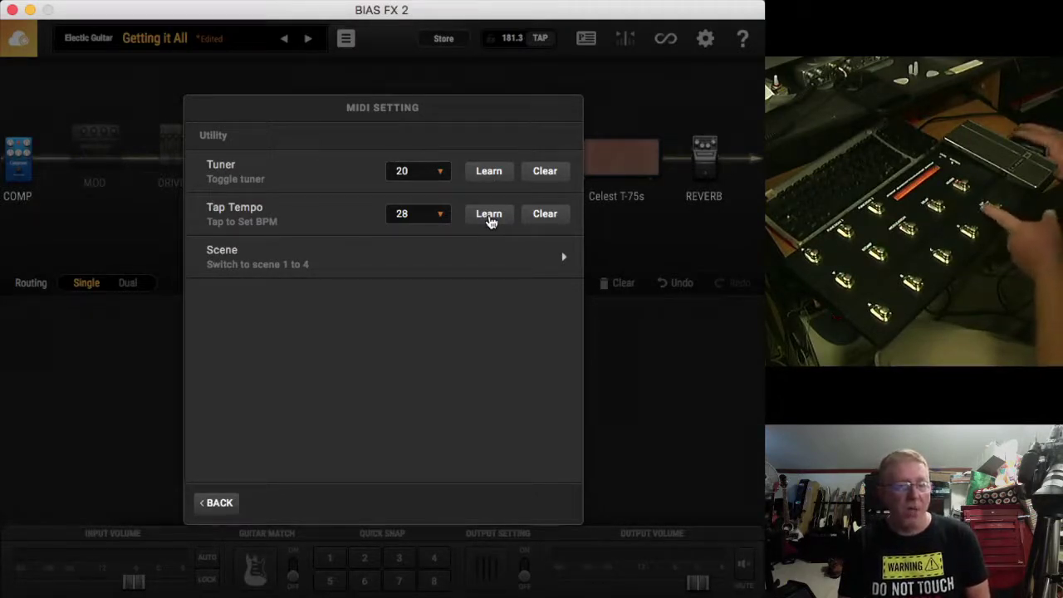
click(489, 218)
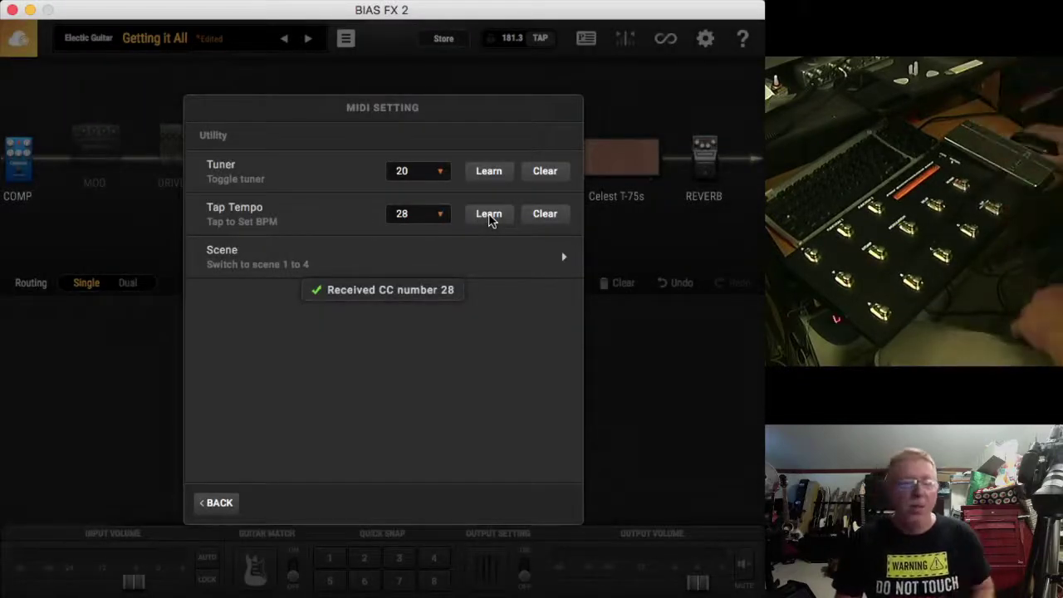
click(698, 405)
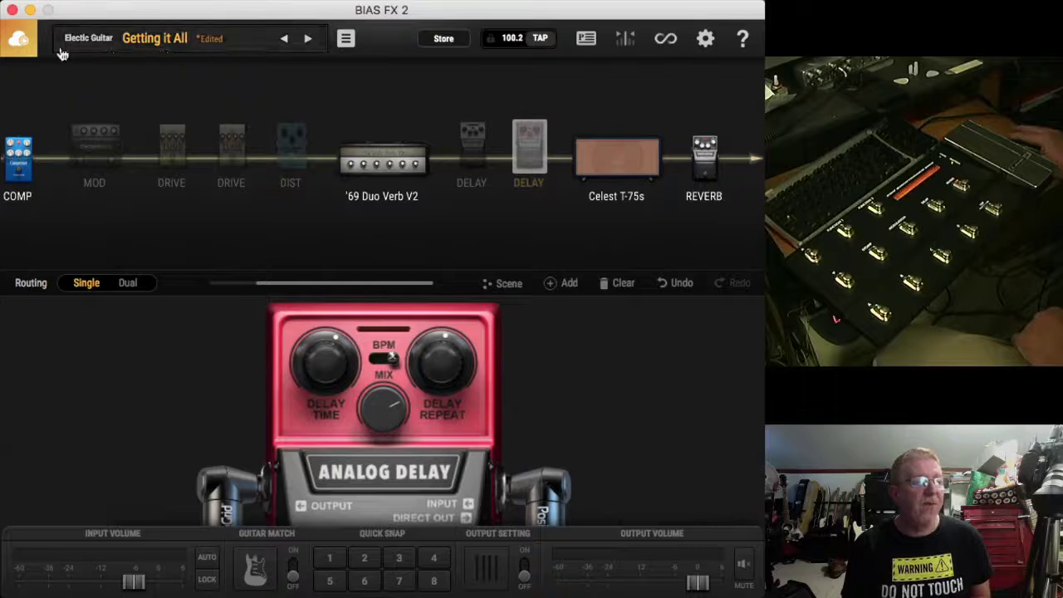
click(148, 43)
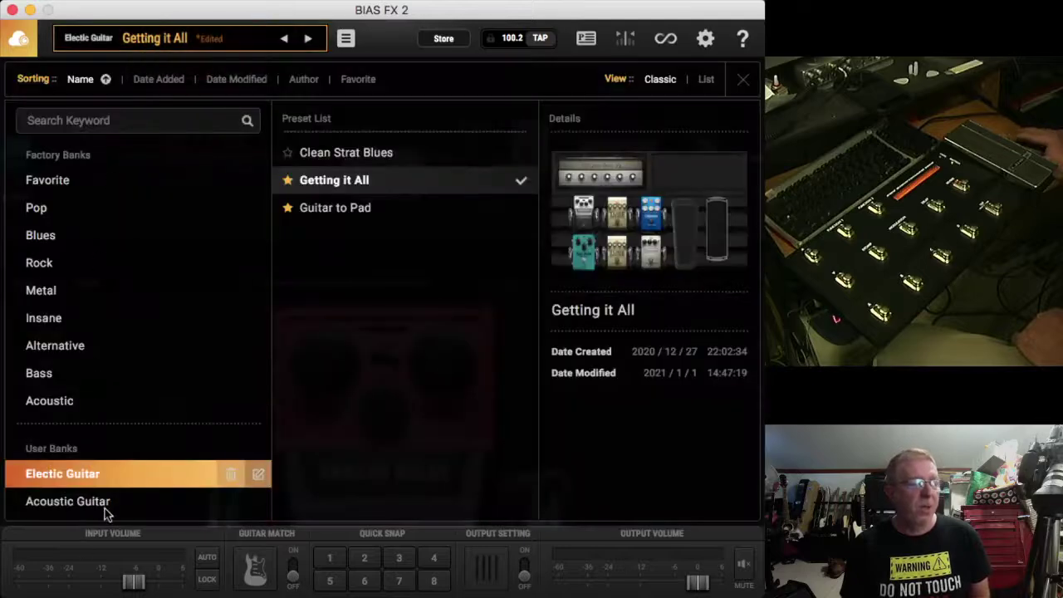
scroll(126, 462, down, 1)
click(100, 485)
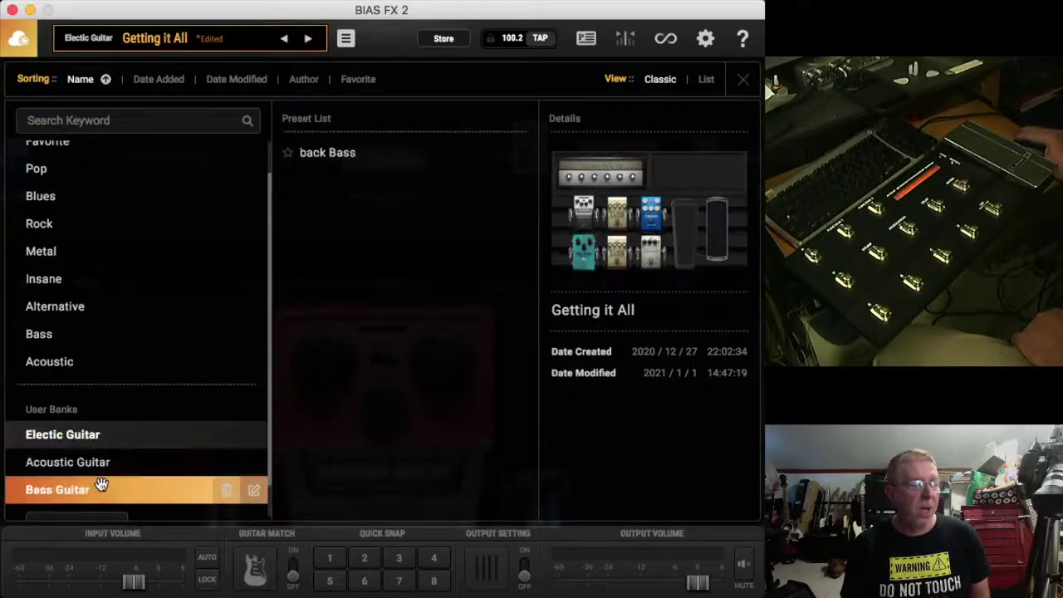
click(105, 470)
click(107, 441)
click(109, 487)
click(112, 462)
click(112, 485)
click(124, 434)
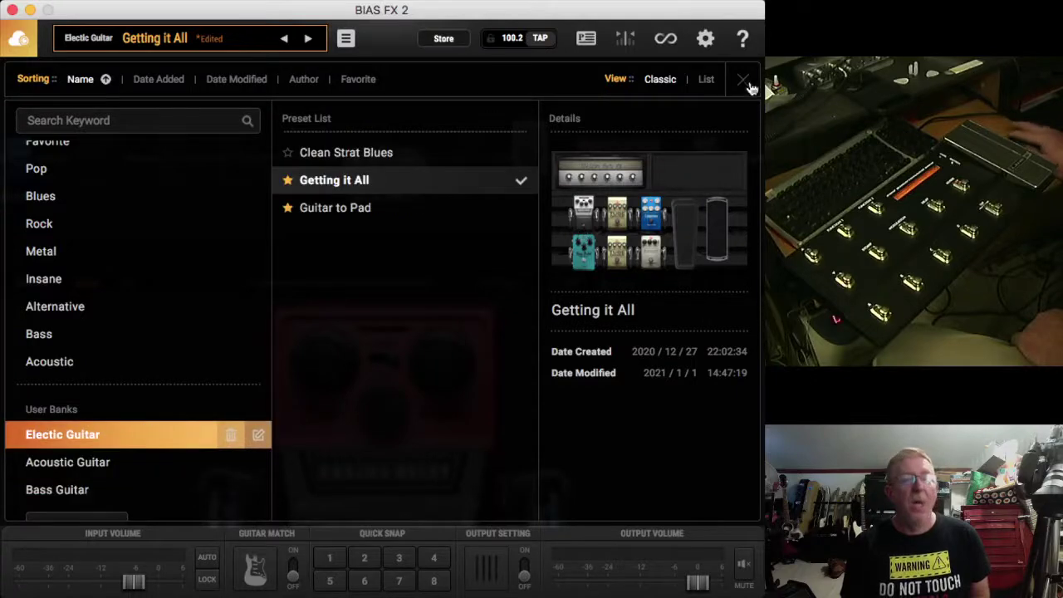
click(746, 82)
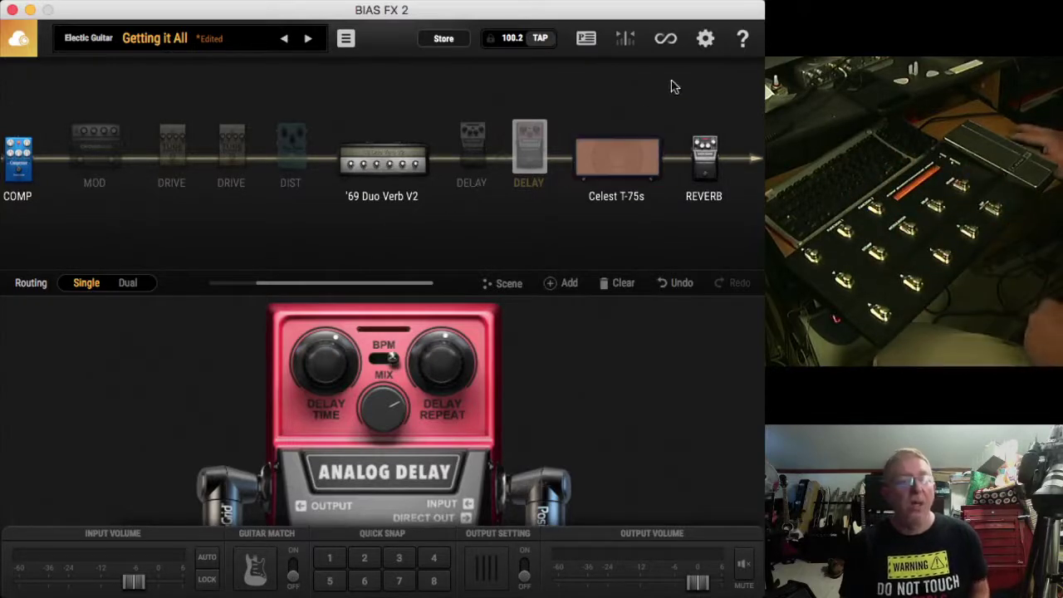
- In MIDI Setting's Preset controls, assign Preset + to CC 22 and Preset – to CC 23
click(703, 42)
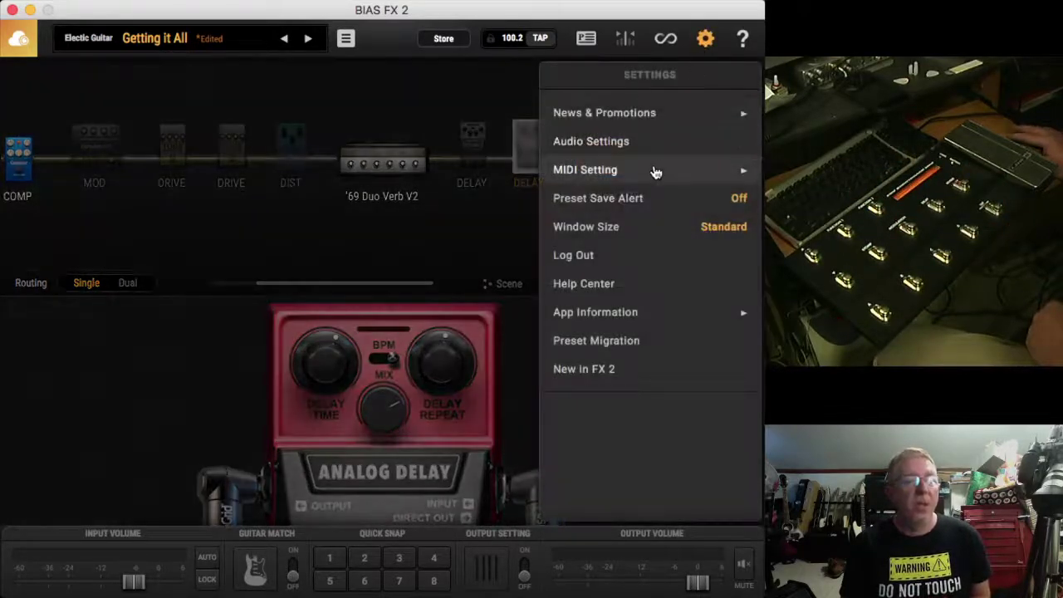
click(653, 171)
click(655, 146)
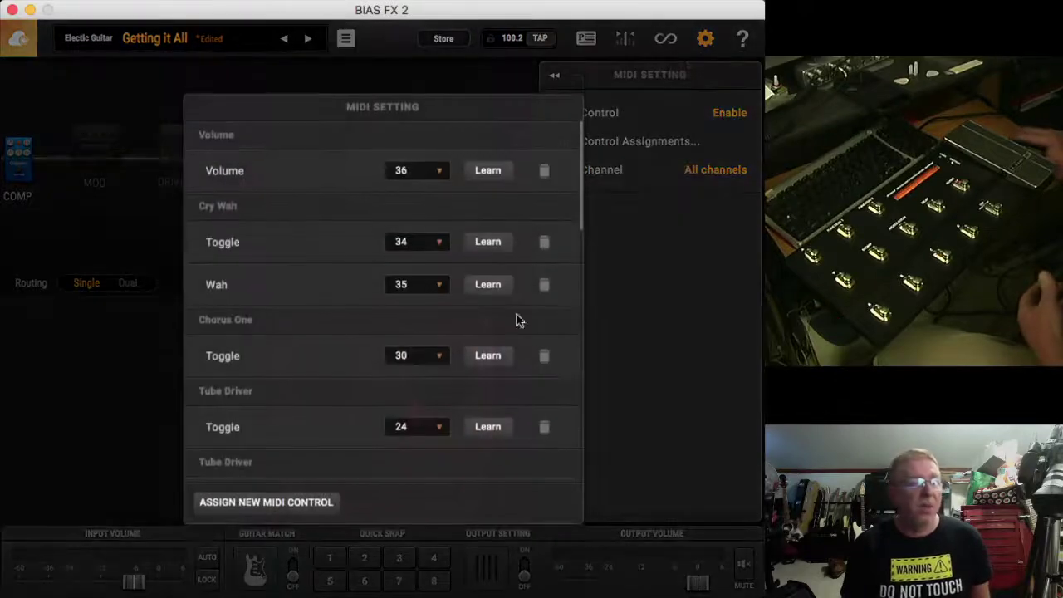
click(305, 503)
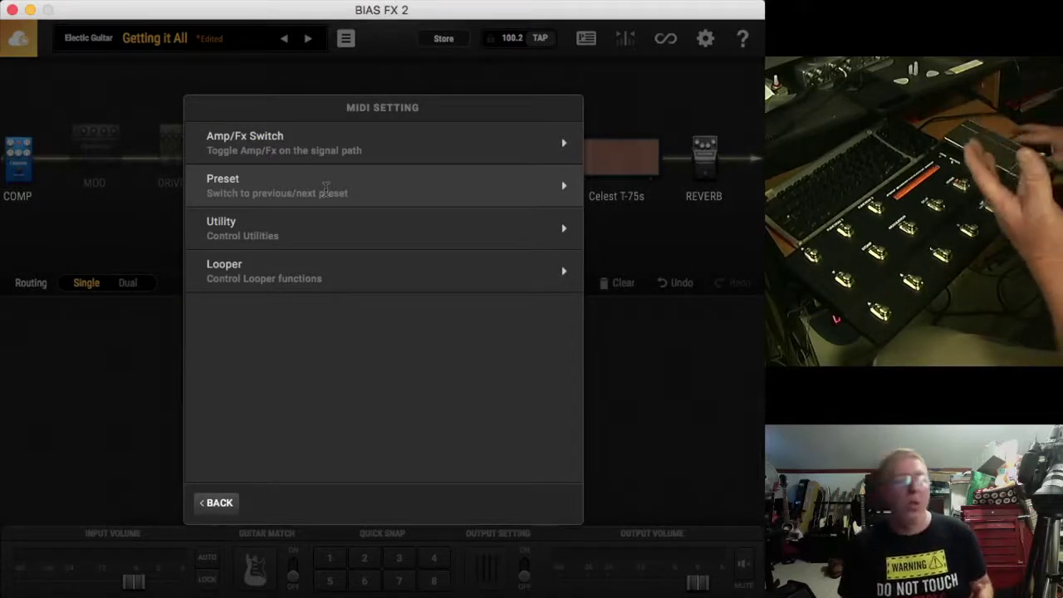
click(326, 186)
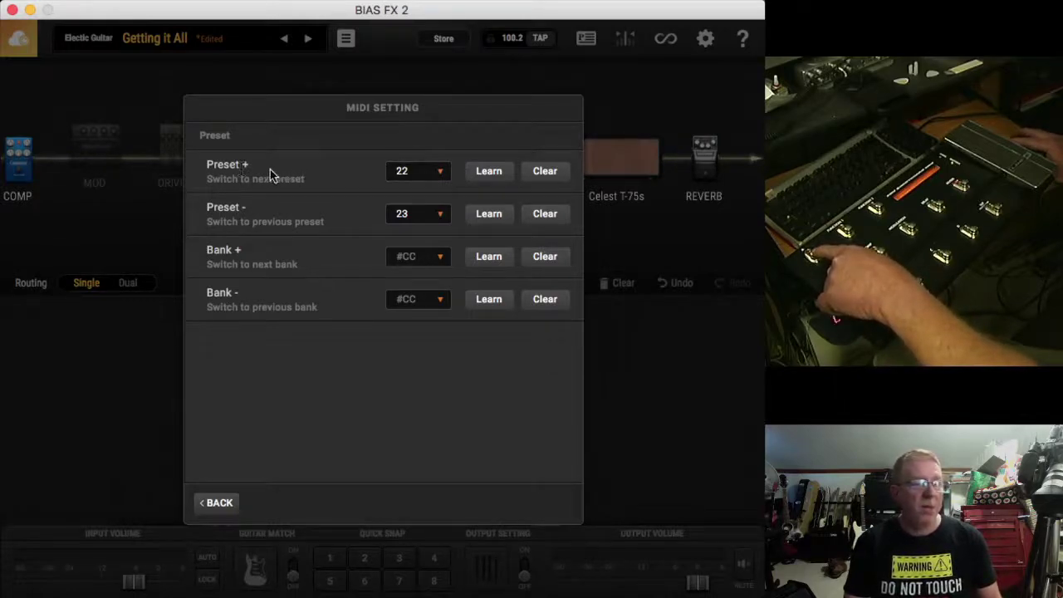
click(218, 502)
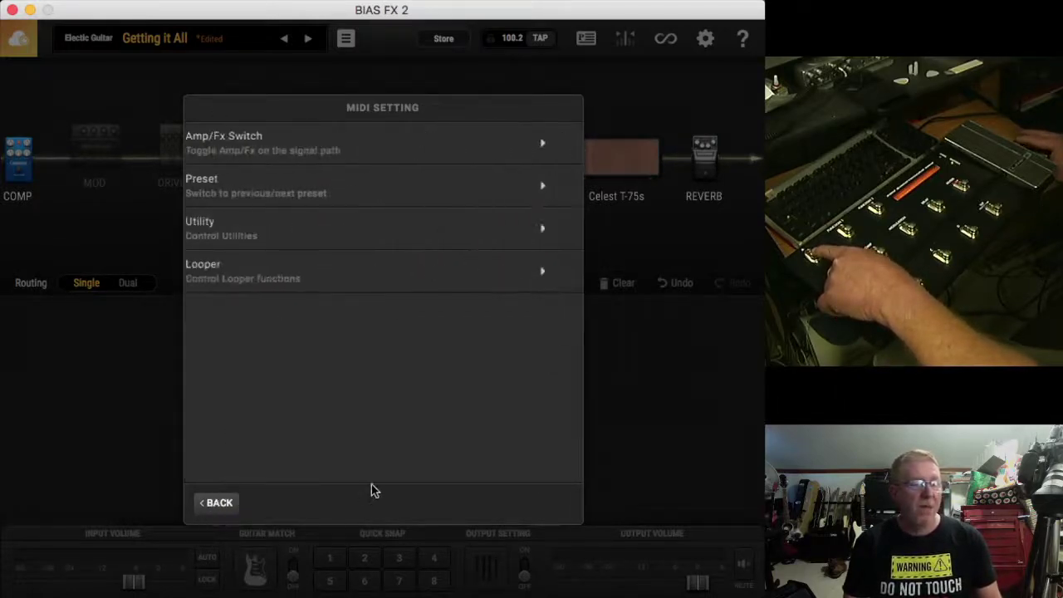
click(700, 387)
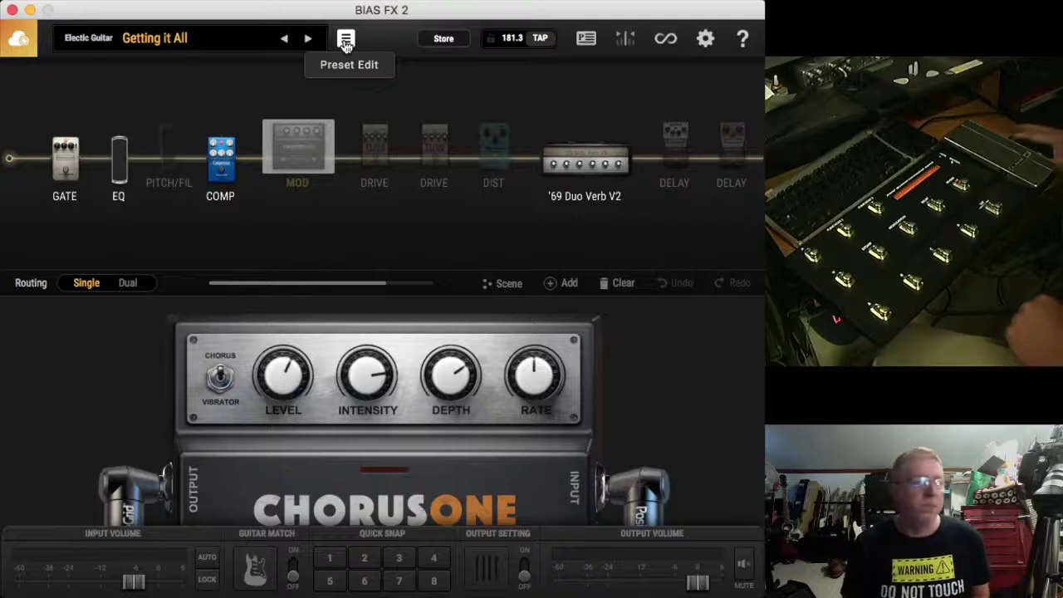
- Overwrite the Getting it All preset from the Preset Edit menu
click(347, 42)
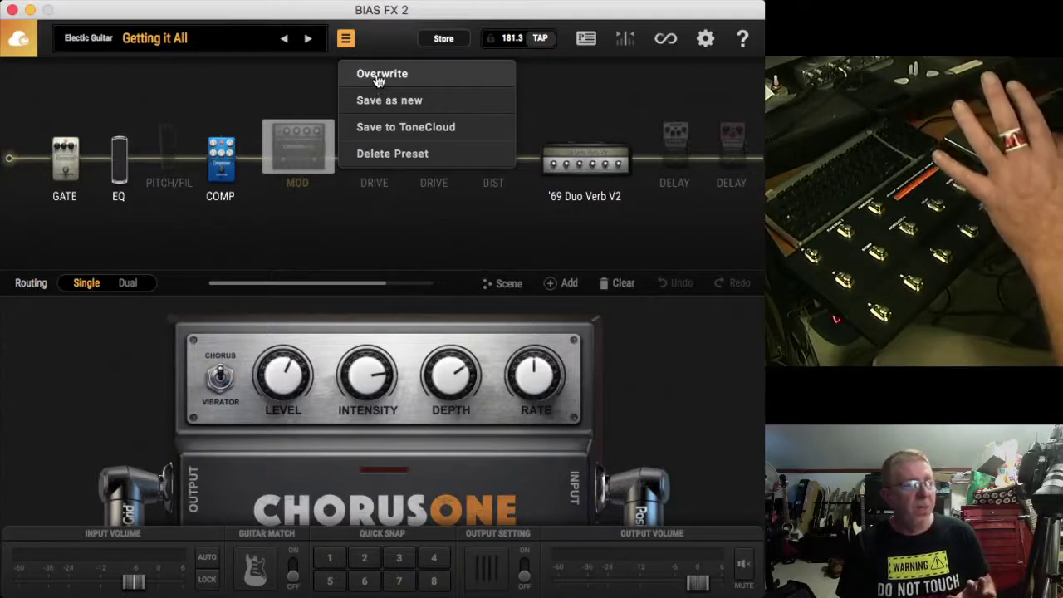
click(375, 75)
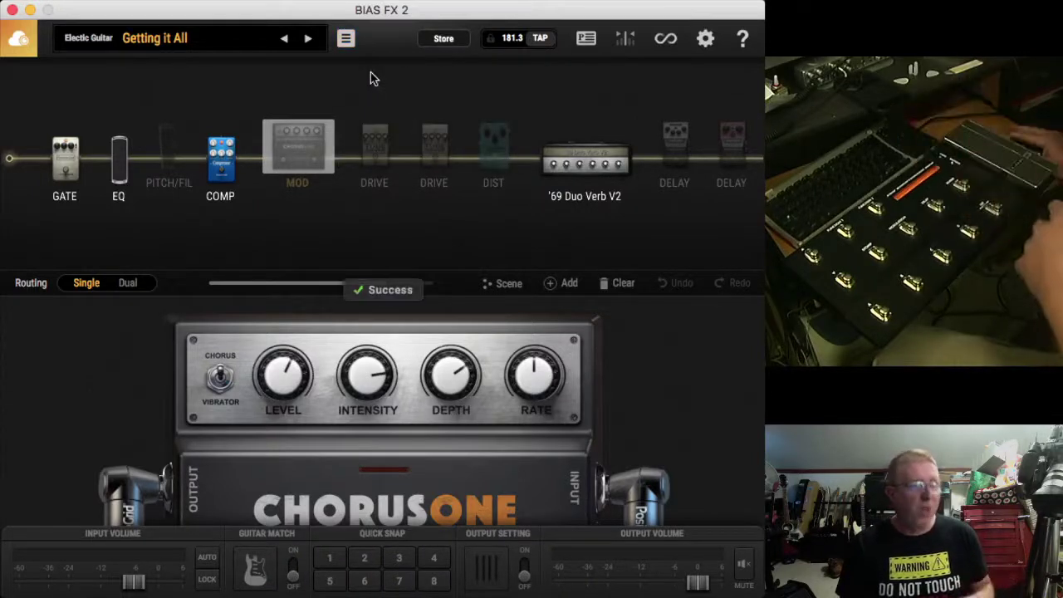